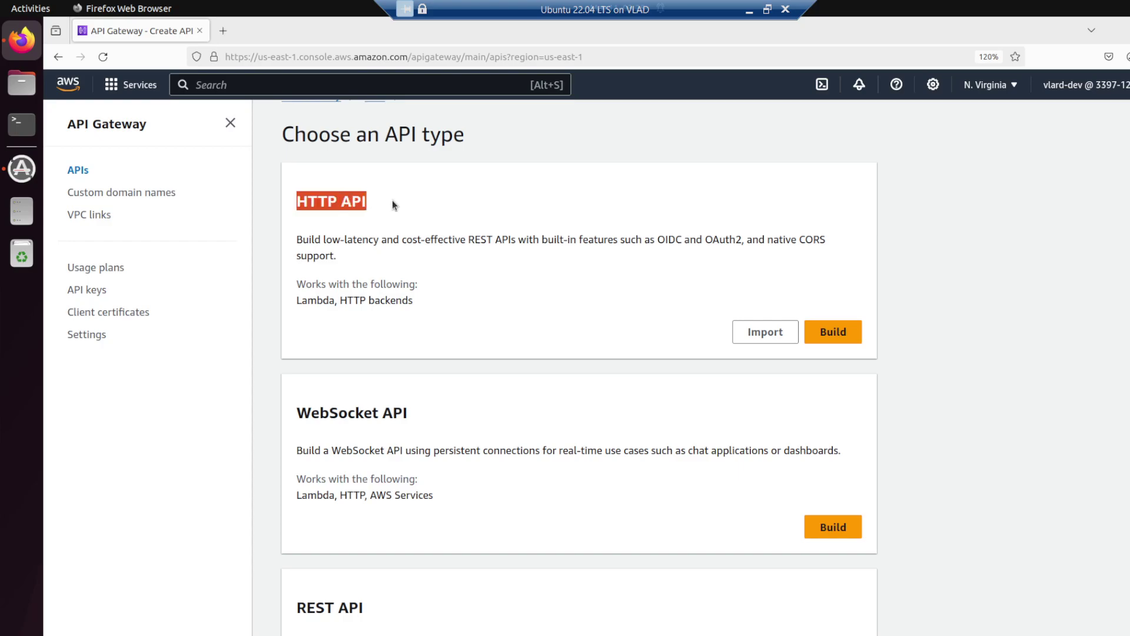
Examine the REST API option among the API types on offer.
scroll(323, 539, "down", 3)
left_click_drag(294, 436, 378, 442)
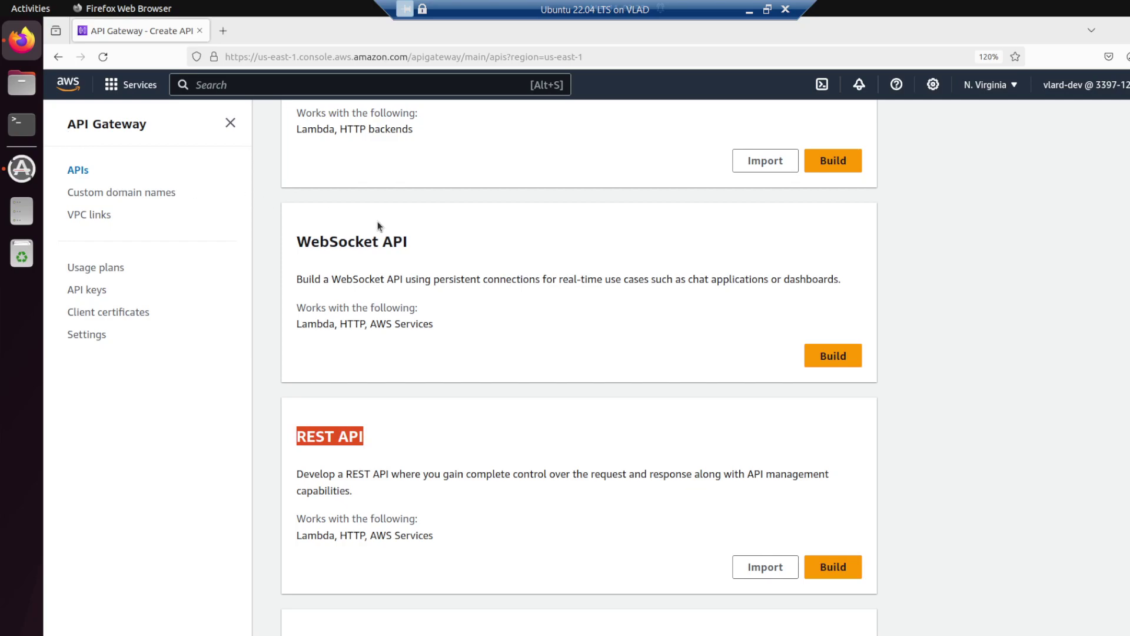
Open a new terminal window, go up to the /home directory and list its contents.
right_click(23, 131)
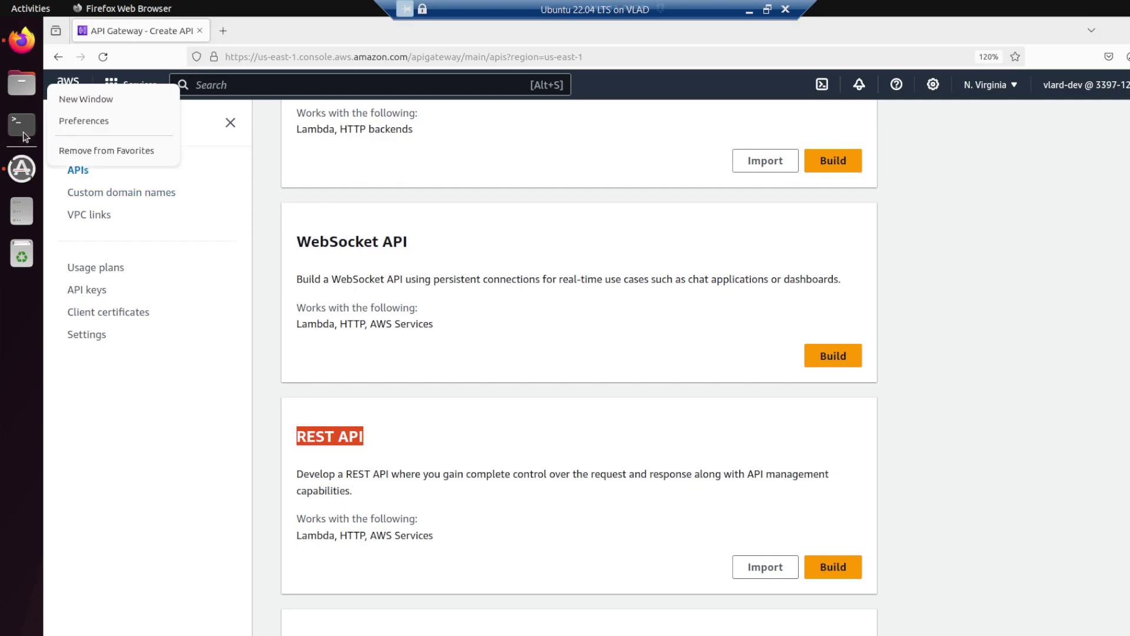
left_click(73, 98)
left_click_drag(289, 66, 822, 169)
type("cd ..")
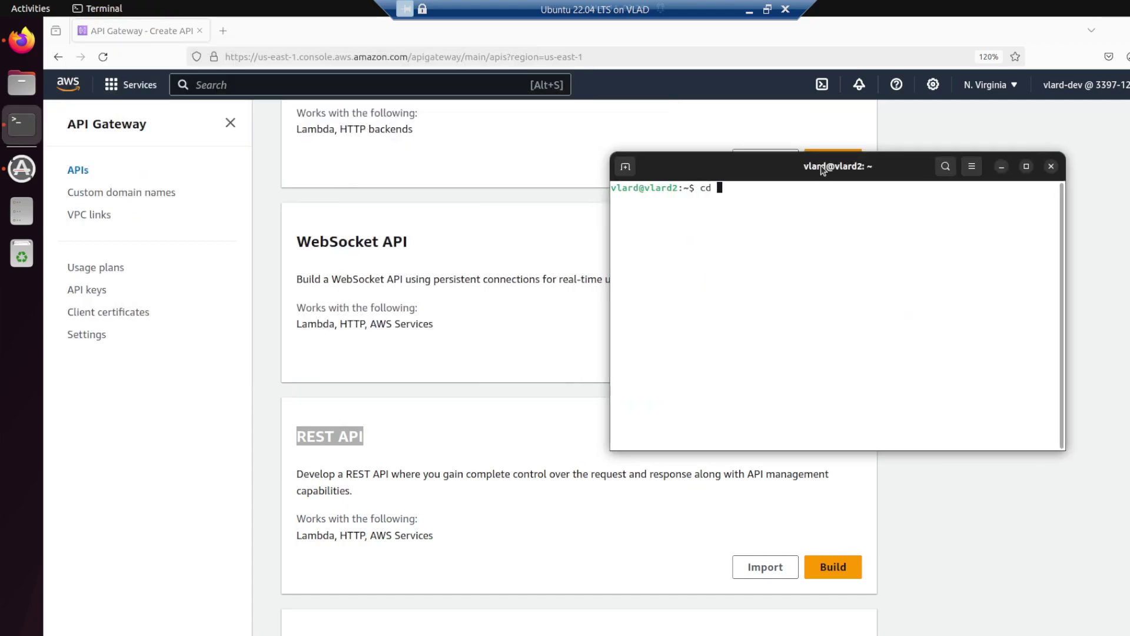
key("Return")
type("ls")
key("Return")
Change into the REPOS folder inside the user's home directory and list its contents.
type("cd vlard/")
key("Return")
type("ls")
key("Return")
type("cd ")
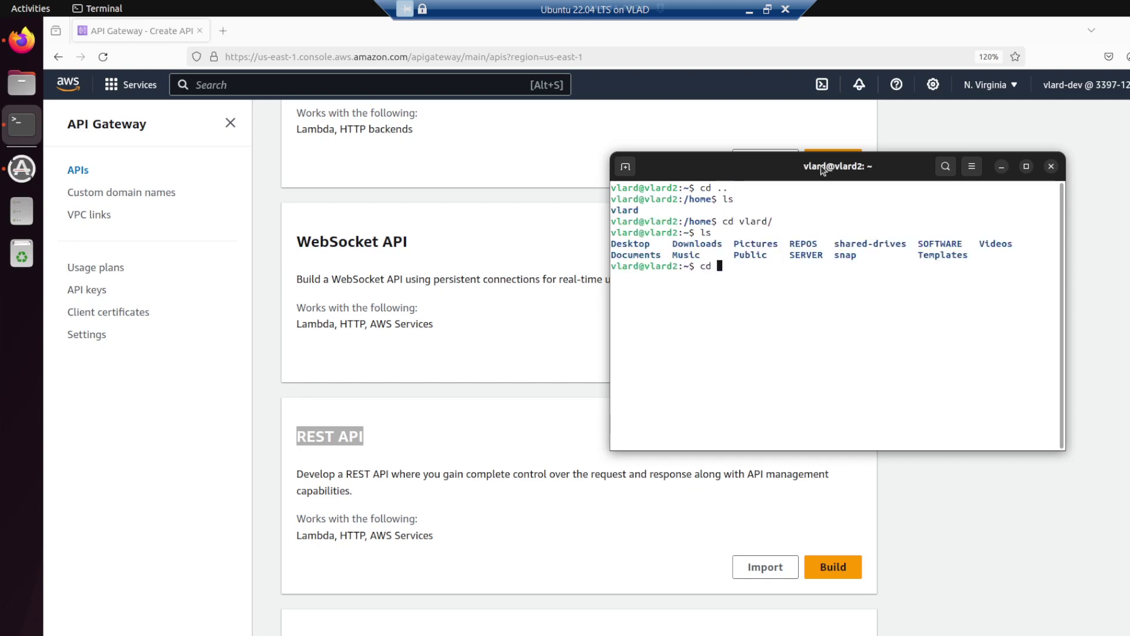
type("REPOS/")
key("Return")
type("ls")
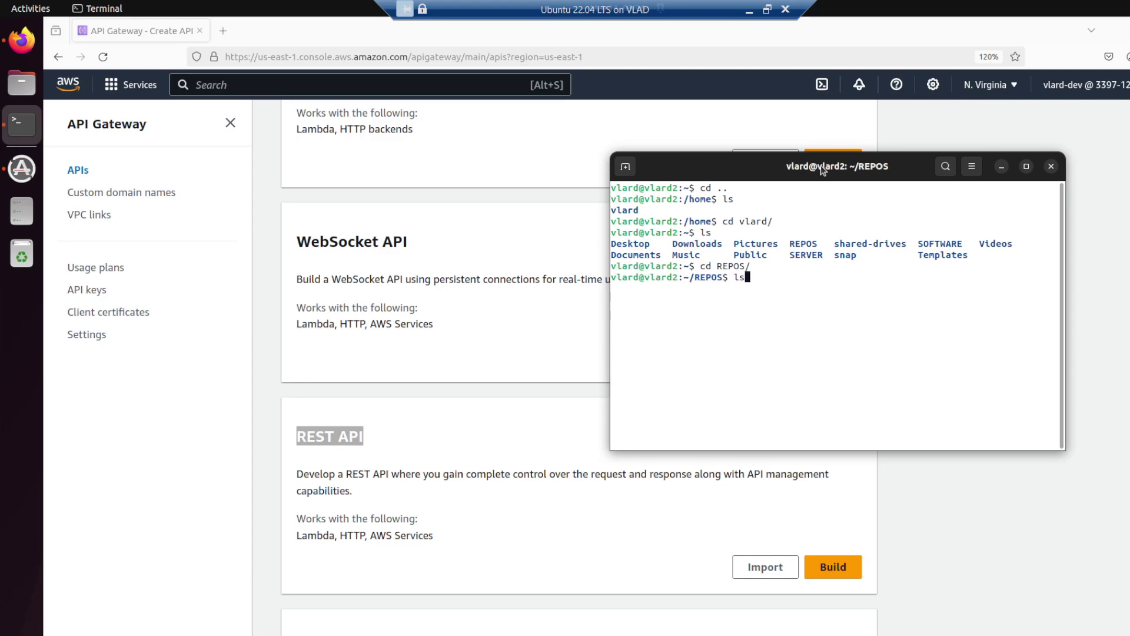
key("Return")
Change into the cloud-native-2024 repository and pull its latest changes with git.
type("cd cl")
key("Tab")
key("Return")
type("git pull")
key("Return")
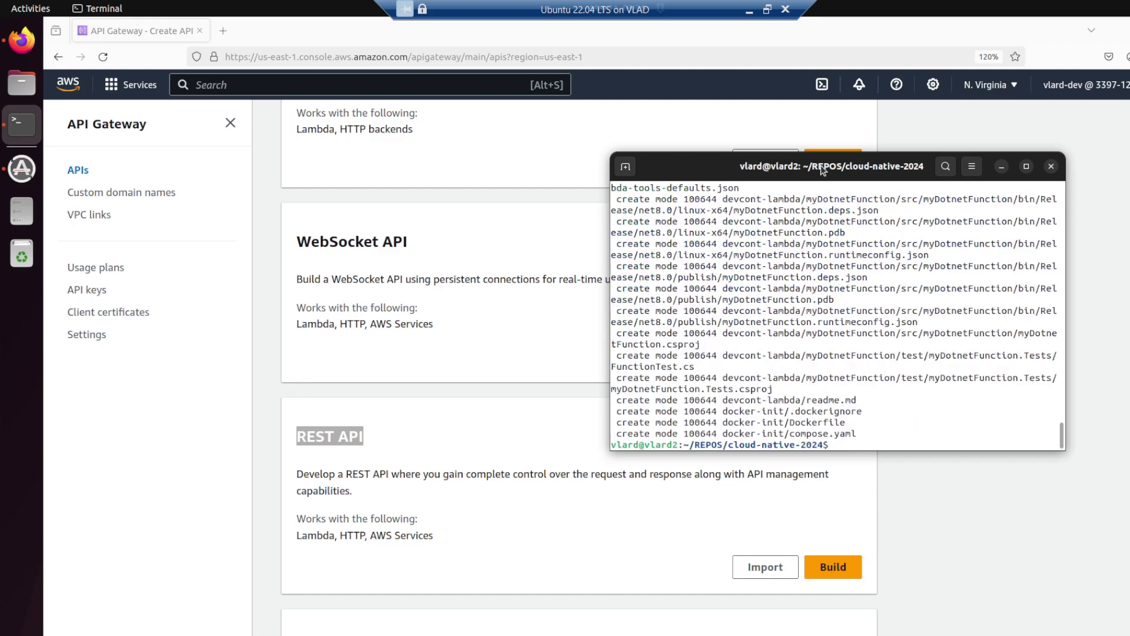
Open the cloud-native-2024 repository in Visual Studio Code, dismiss the notifications and collapse the pdf-viewer folder.
type("code .")
key("Return")
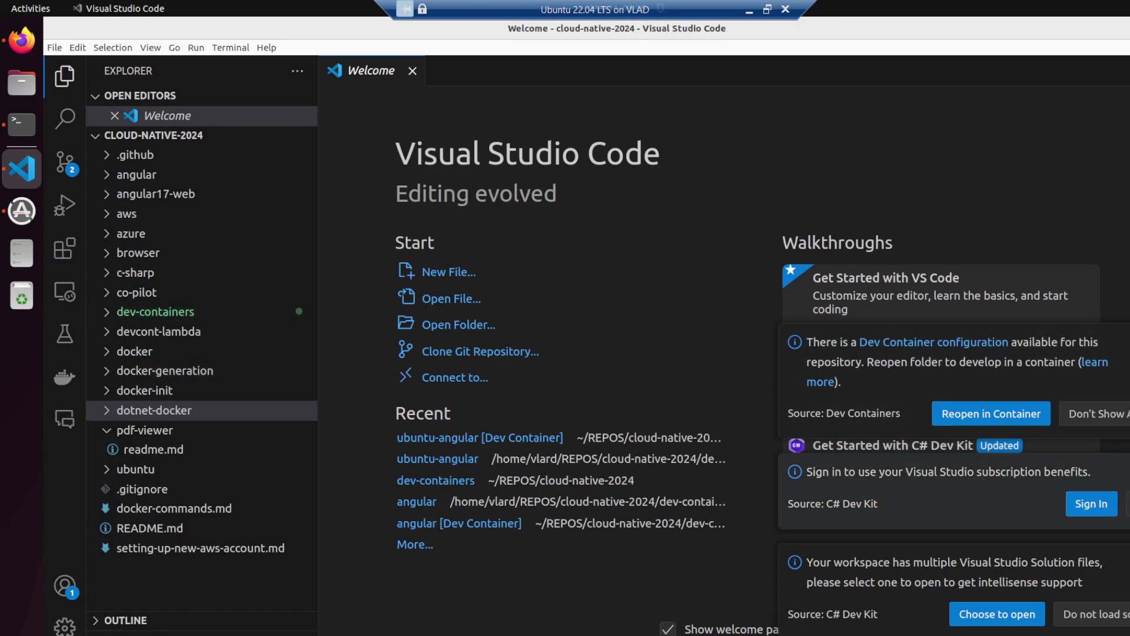
left_click(1123, 470)
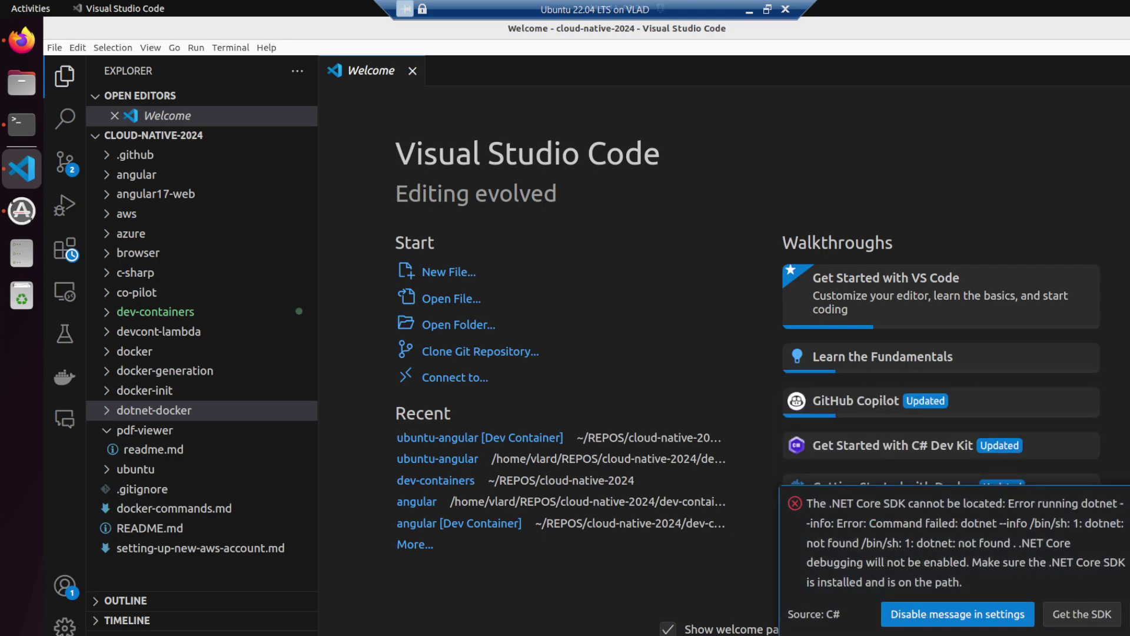
left_click(127, 430)
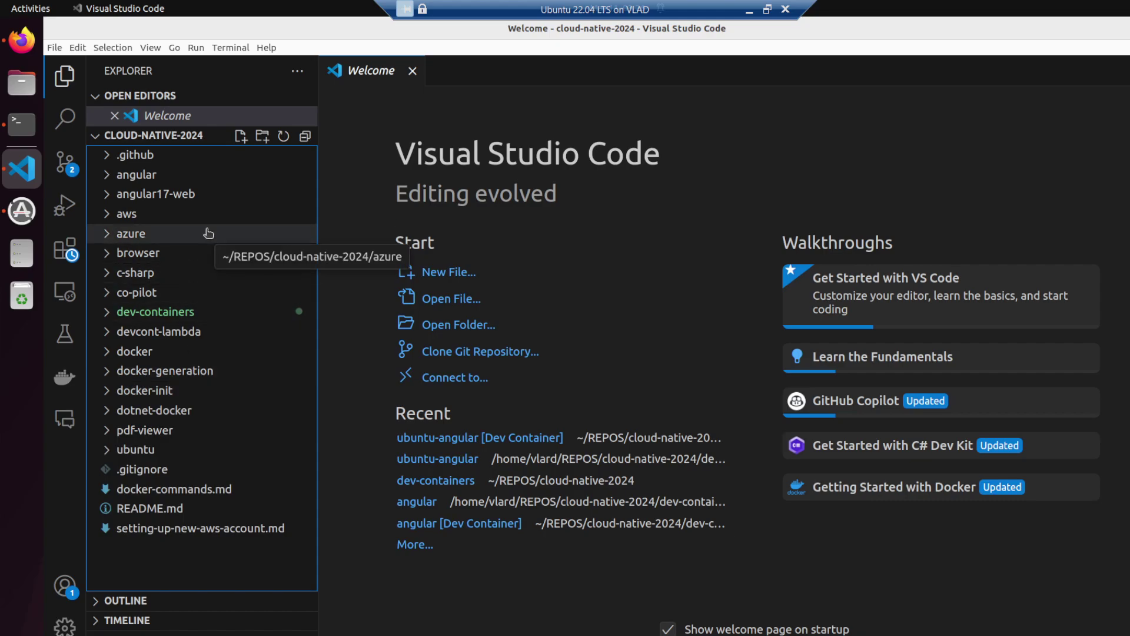
Create a folder named api-gateway inside the aws folder.
left_click(184, 217)
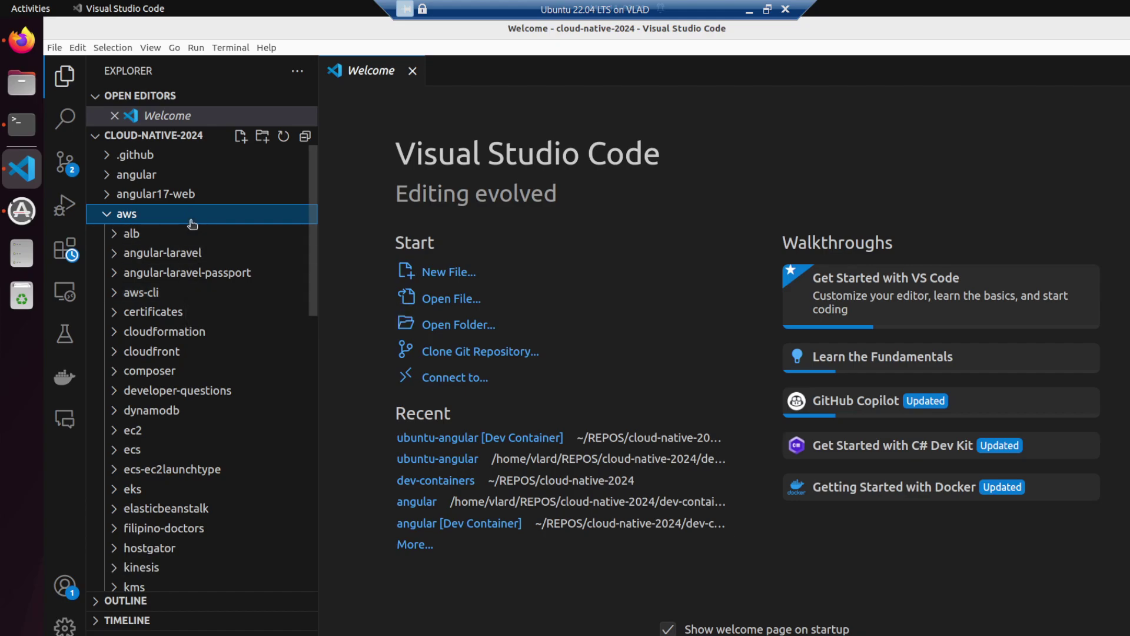
left_click(262, 136)
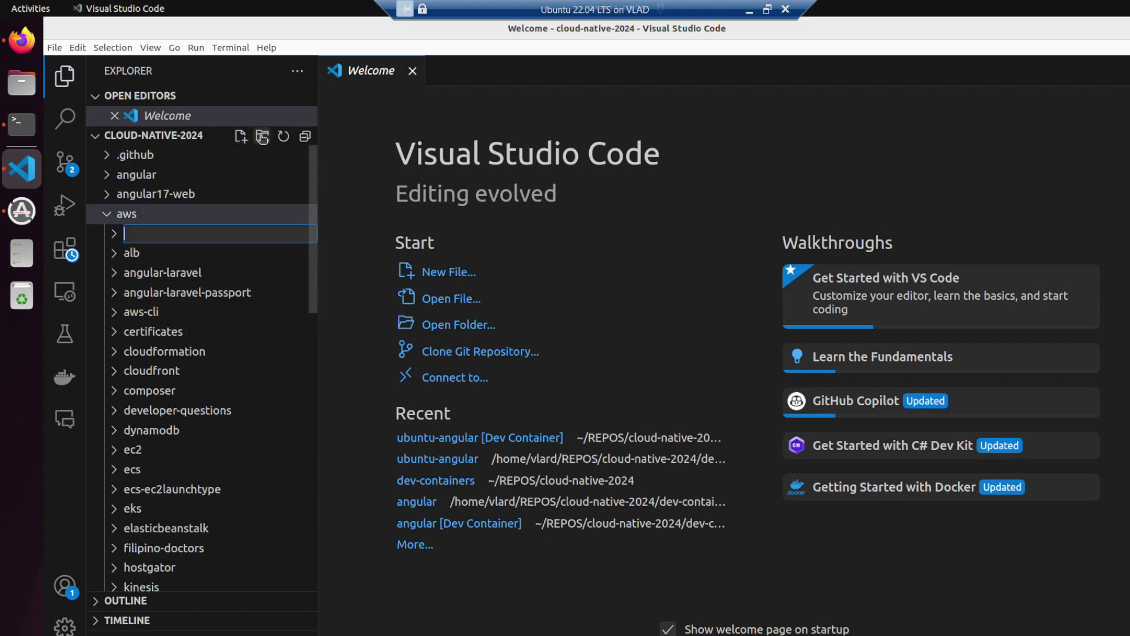
type("api-ga")
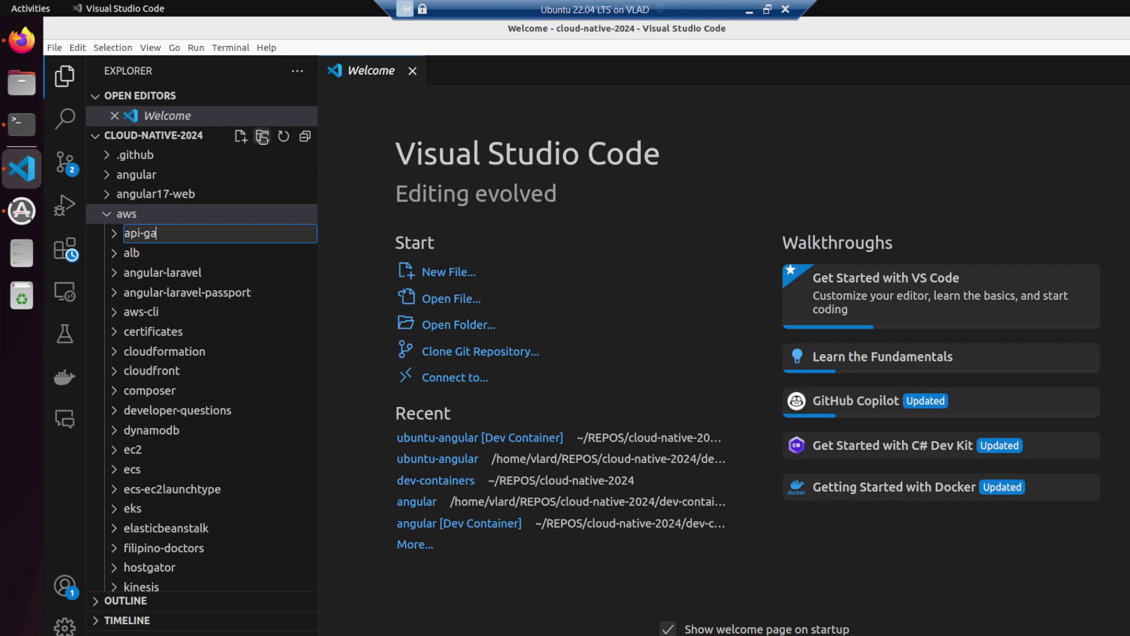
type("teway")
key("Return")
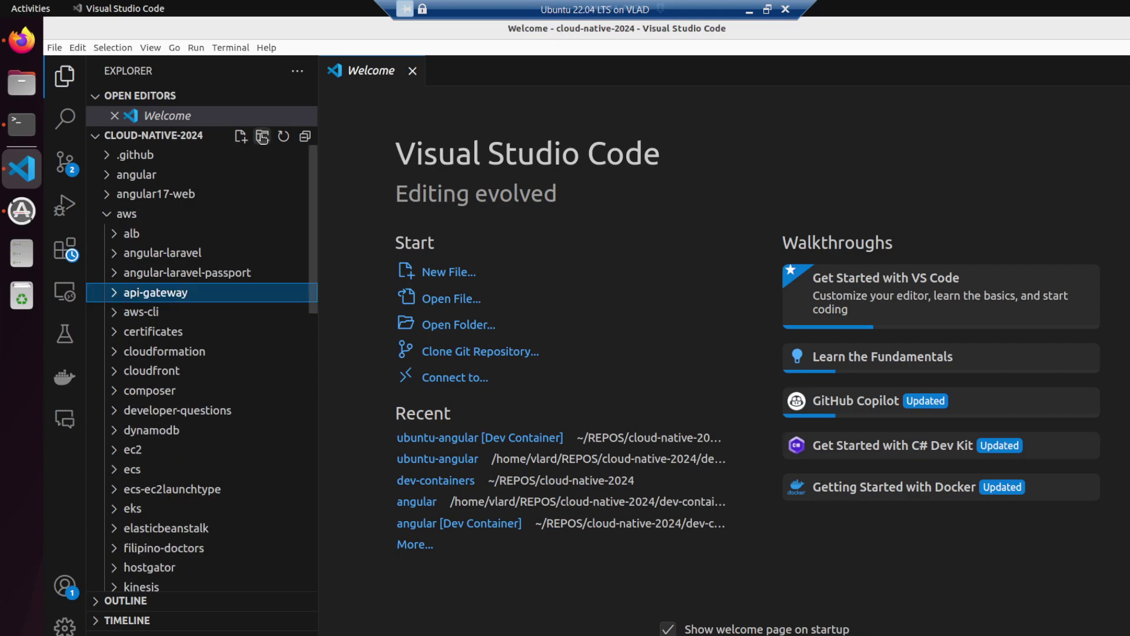
Create a file named readme.md inside the api-gateway folder.
right_click(187, 293)
left_click(194, 300)
type("readme.md")
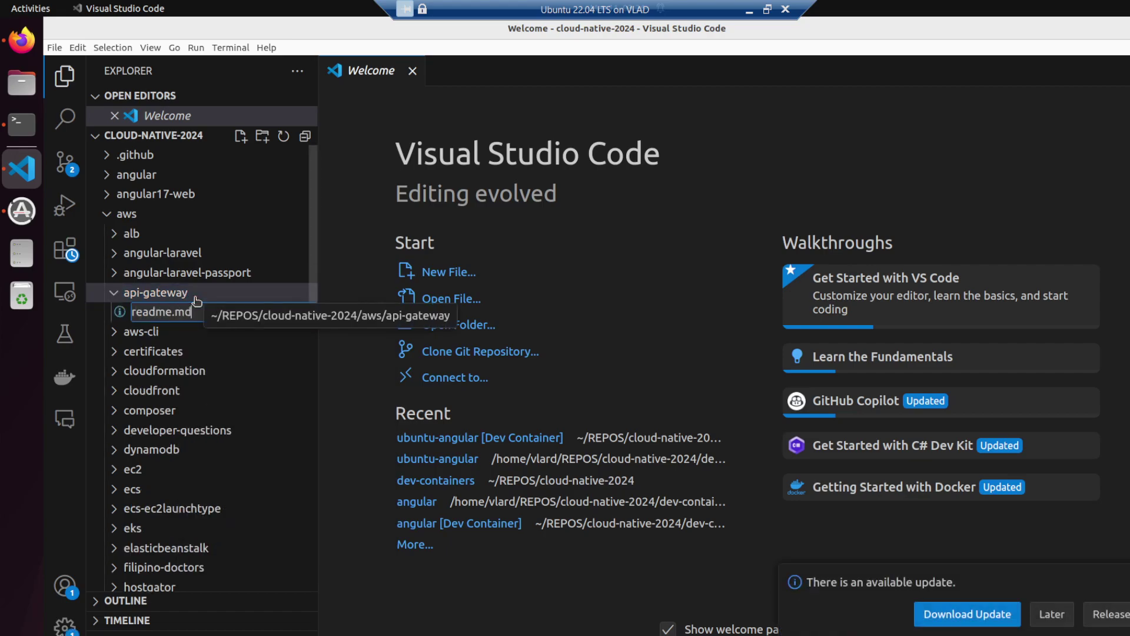
key("Return")
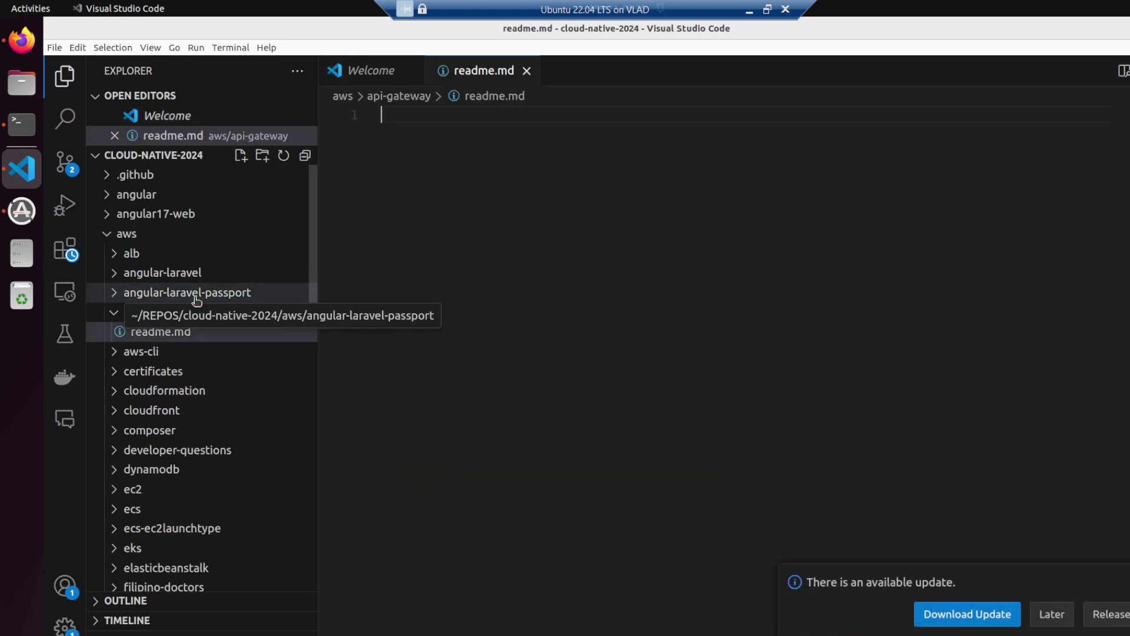
Write the heading "# API GATEWAY" in readme.md and save the file.
type("# AWS")
key("BackSpace")
key("BackSpace")
key("BackSpace")
type("PI GATEWAY")
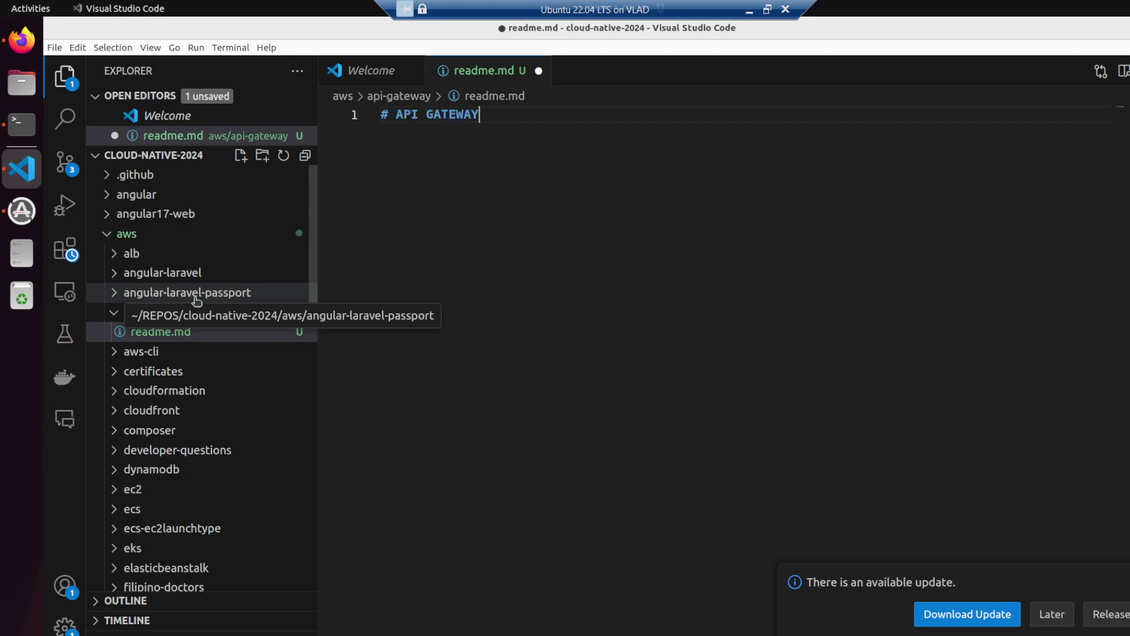
key("ctrl+s")
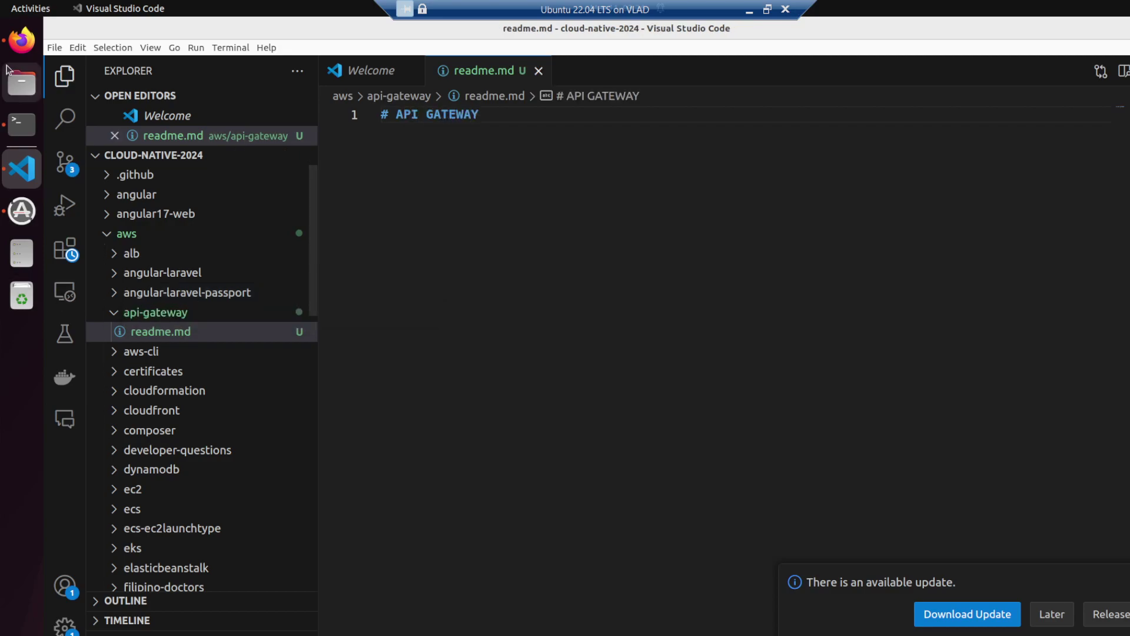
Copy the "HTTP API" title from the API Gateway page in Firefox and paste it three lines below the heading in readme.md in Visual Studio Code.
left_click(22, 40)
scroll(447, 346, "up", 3)
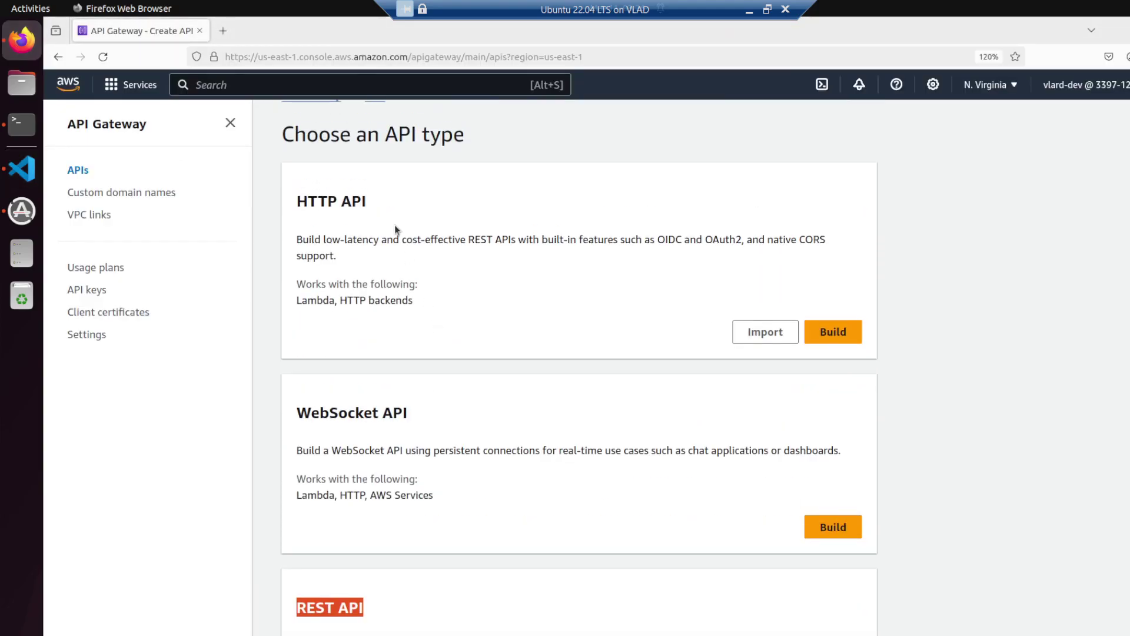
left_click_drag(388, 203, 296, 202)
key("ctrl+c")
key("alt+Tab")
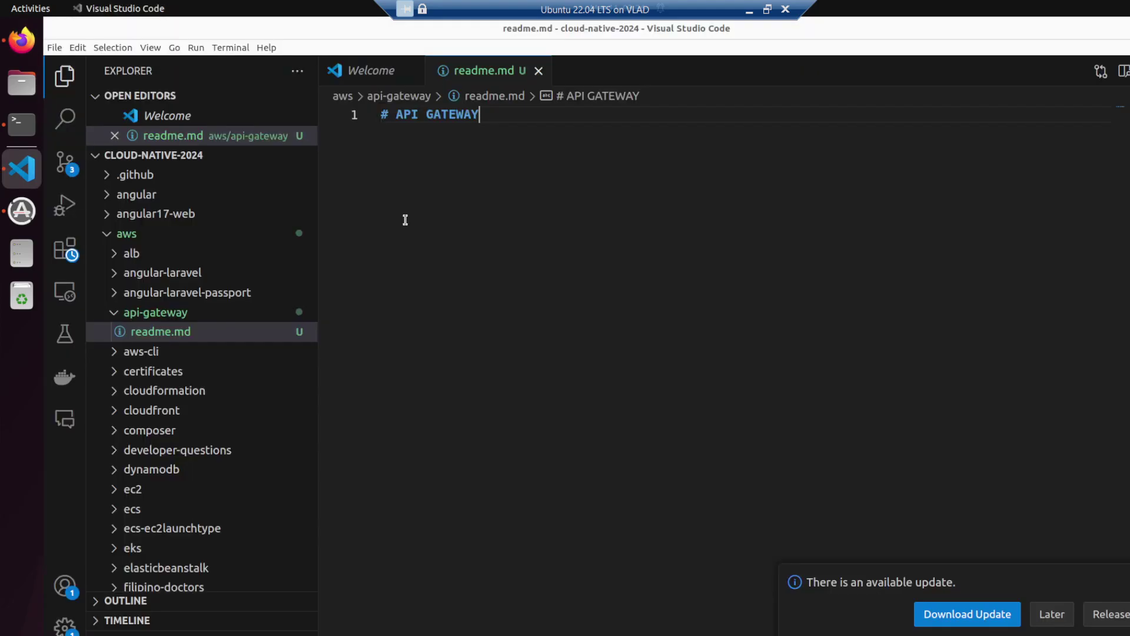
key("Return")
key("Return")
key("Return")
key("ctrl+v")
Turn the pasted "HTTP API" line into a level-three Markdown heading with ###.
key("shift+Home")
key("Home")
type("#")
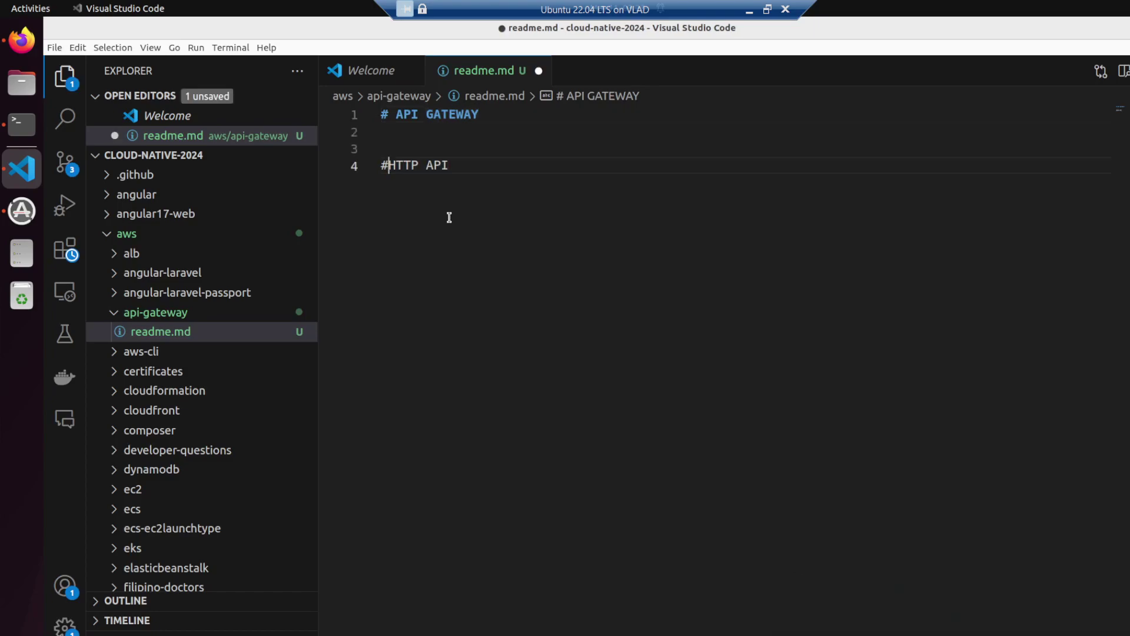
key("BackSpace")
type("##")
key("shift+End")
key("End")
Extend the heading with "vs REST API", copying the REST API title from the API Gateway page in Firefox.
type("vs")
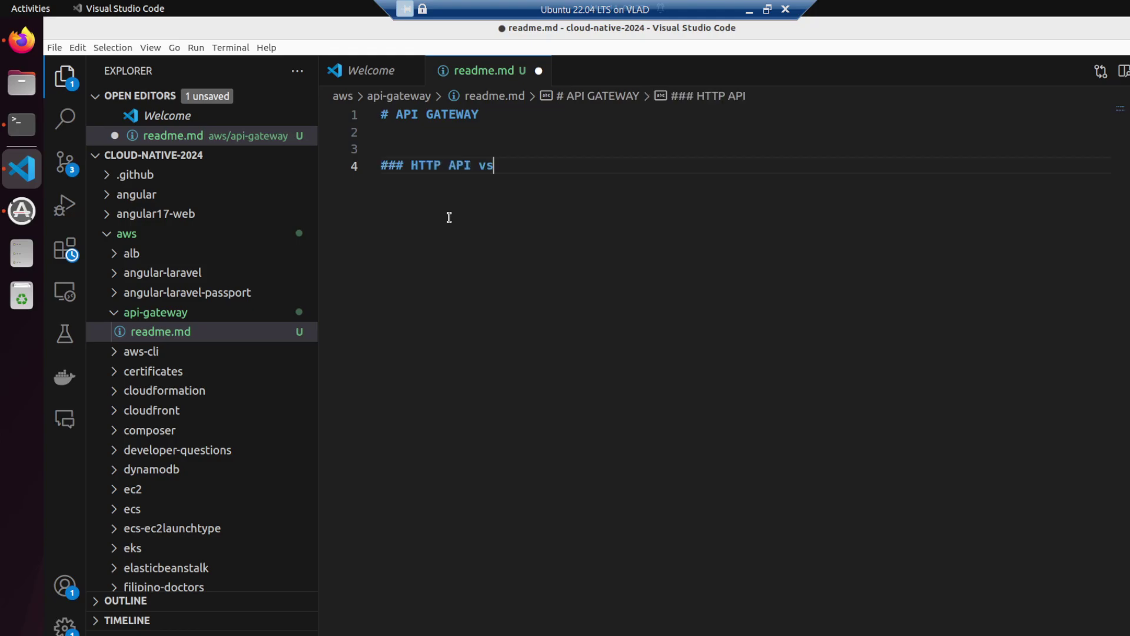
key("alt+Tab")
scroll(479, 317, "down", 5)
left_click_drag(368, 436, 280, 438)
key("ctrl+c")
key("alt+Tab")
key("ctrl+v")
Copy the heading text "HTTP API vs REST API" from readme.md.
left_click(411, 167)
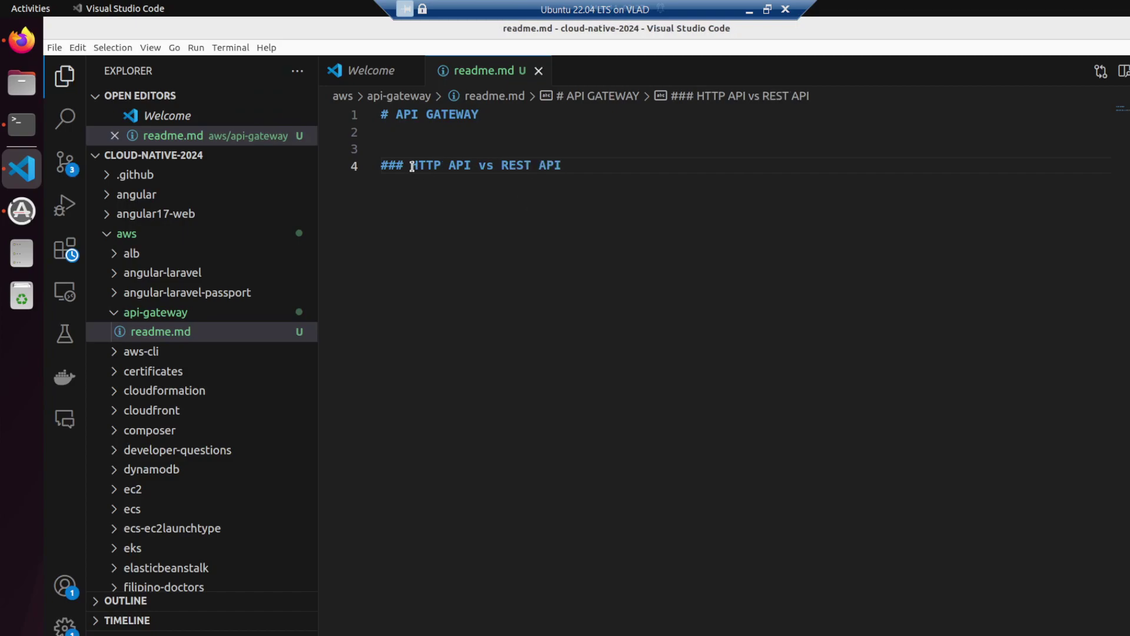
key("shift+End")
left_click(470, 174, "shift")
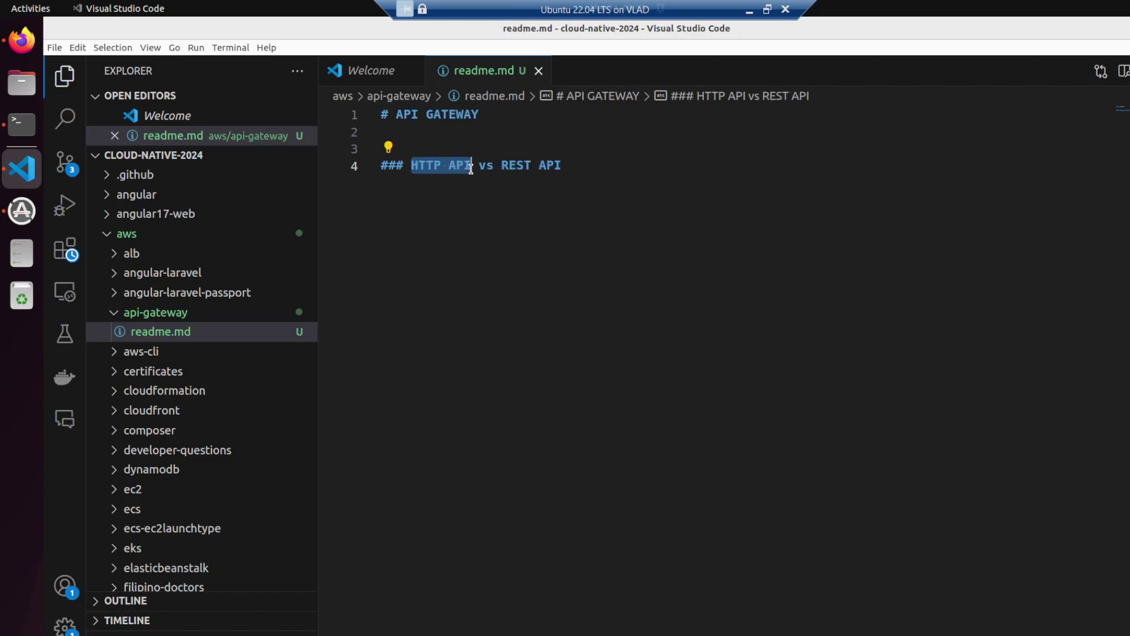
left_click(592, 172)
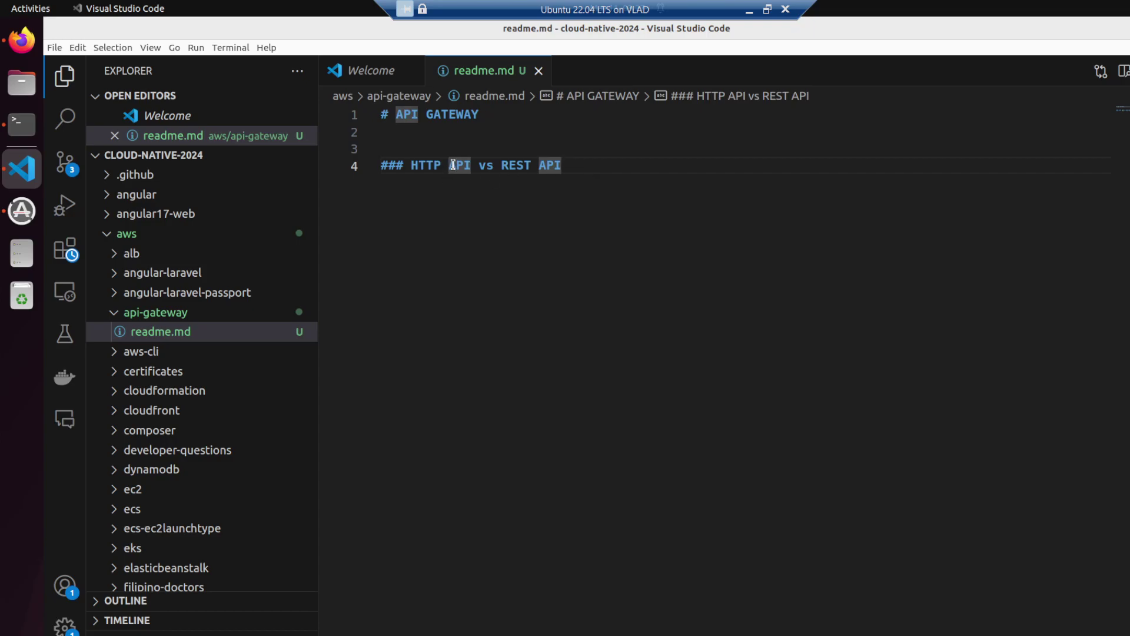
Switch to Firefox and open ChatGPT in a new browser tab.
key("alt+Tab")
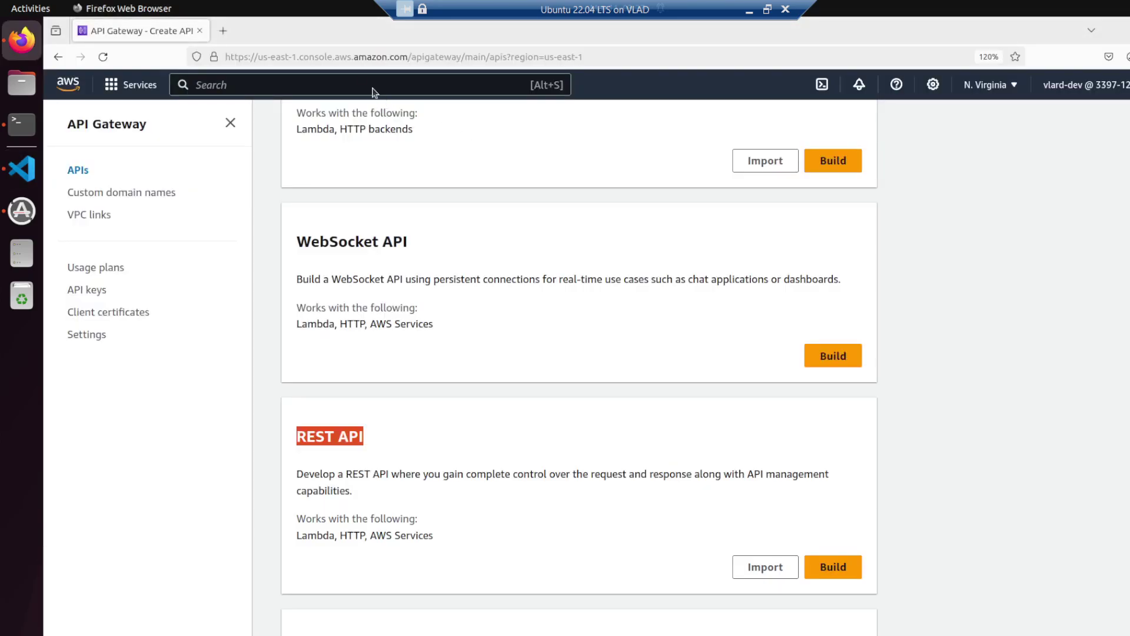
left_click(224, 30)
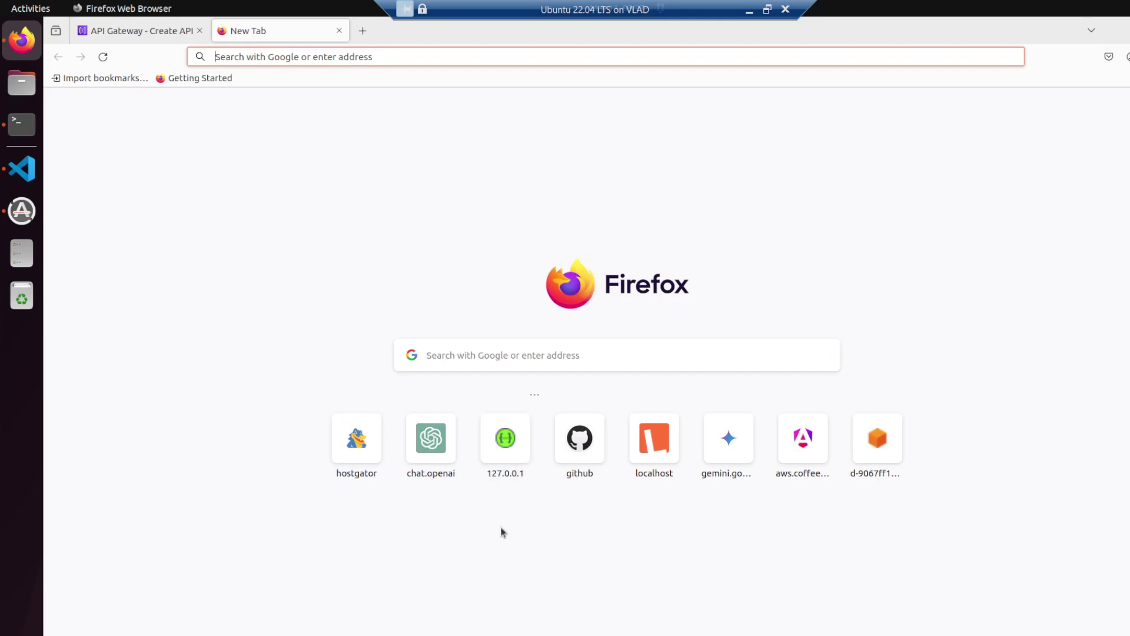
left_click(448, 445)
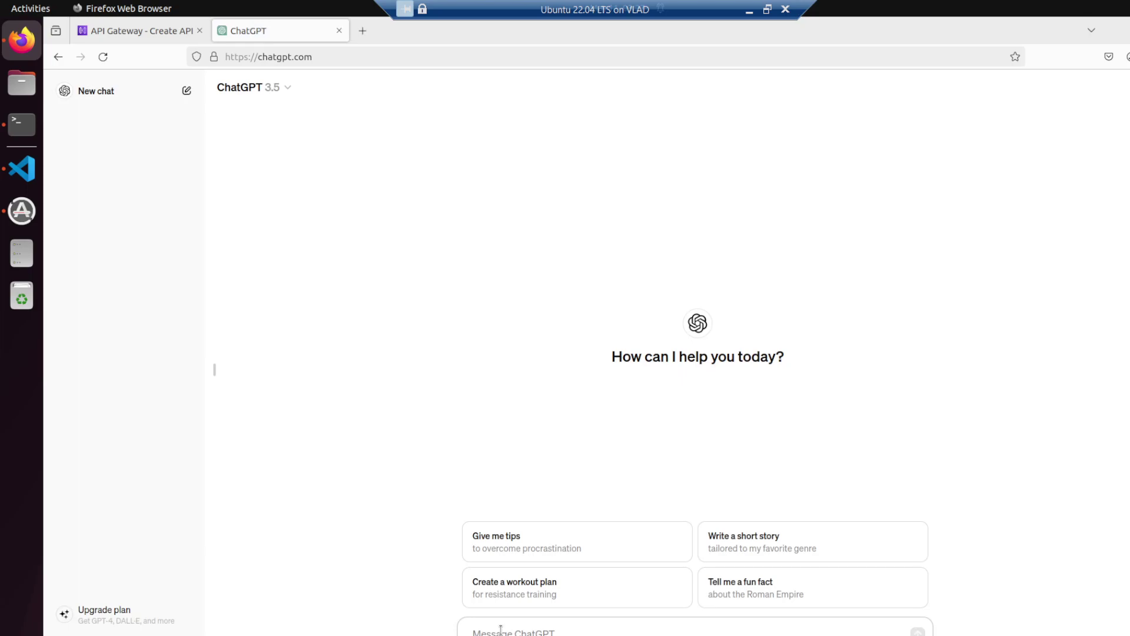
Ask ChatGPT "help me differentiate between HTTP API vs REST API in aws api gateway", reusing the copied heading text.
key("ctrl+v")
key("ctrl+a")
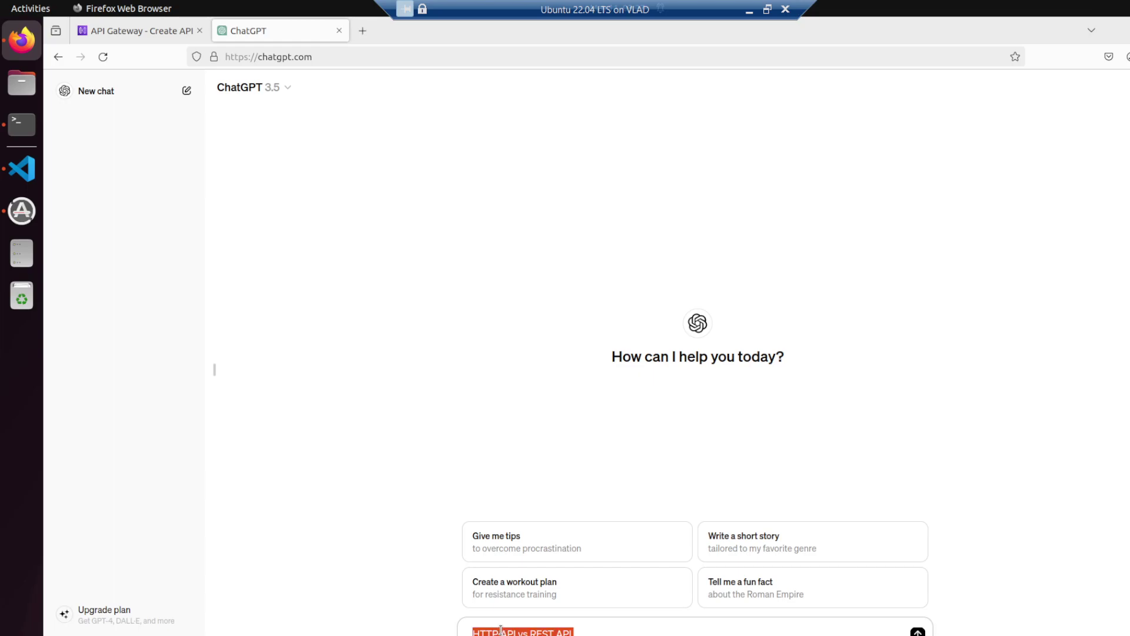
key("Left")
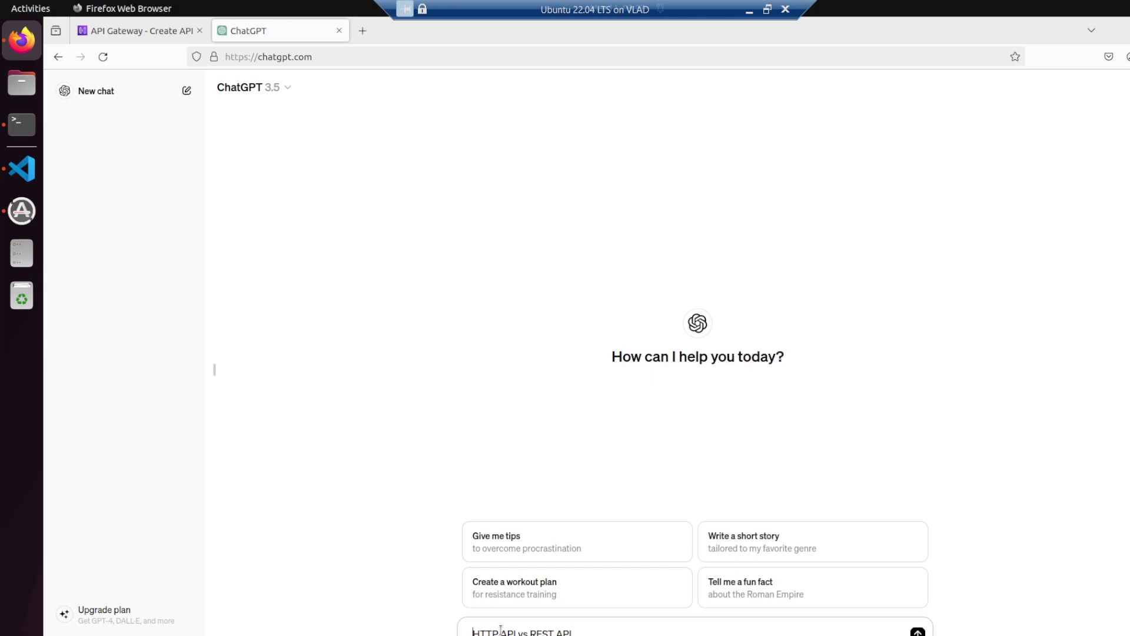
type("hqe")
key("BackSpace")
key("BackSpace")
type("elp me diff")
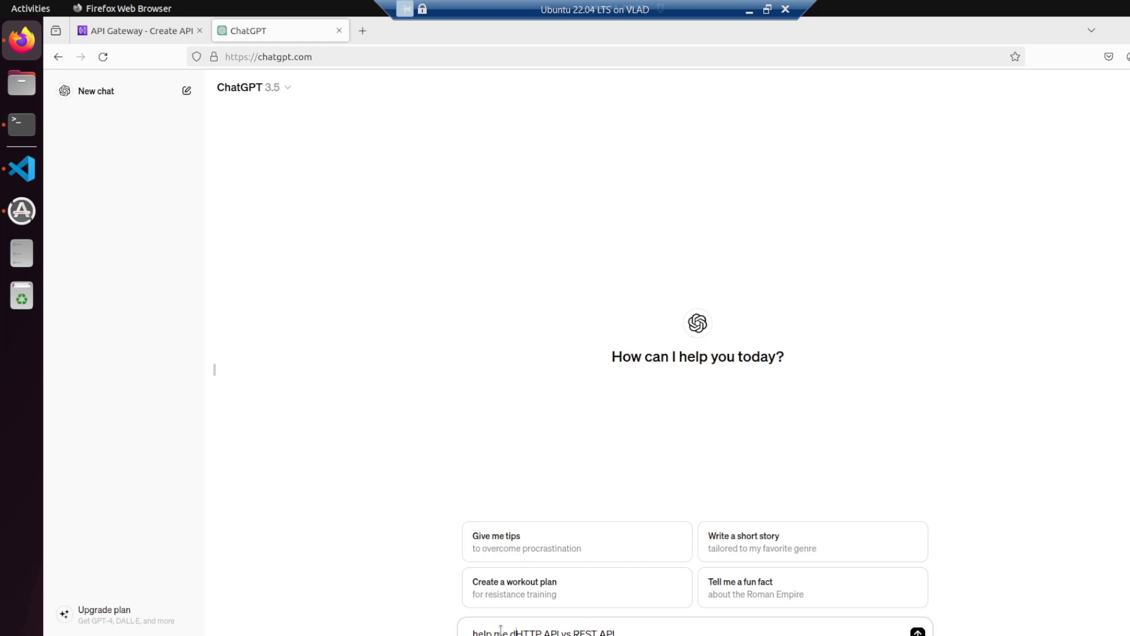
type("erentiate ")
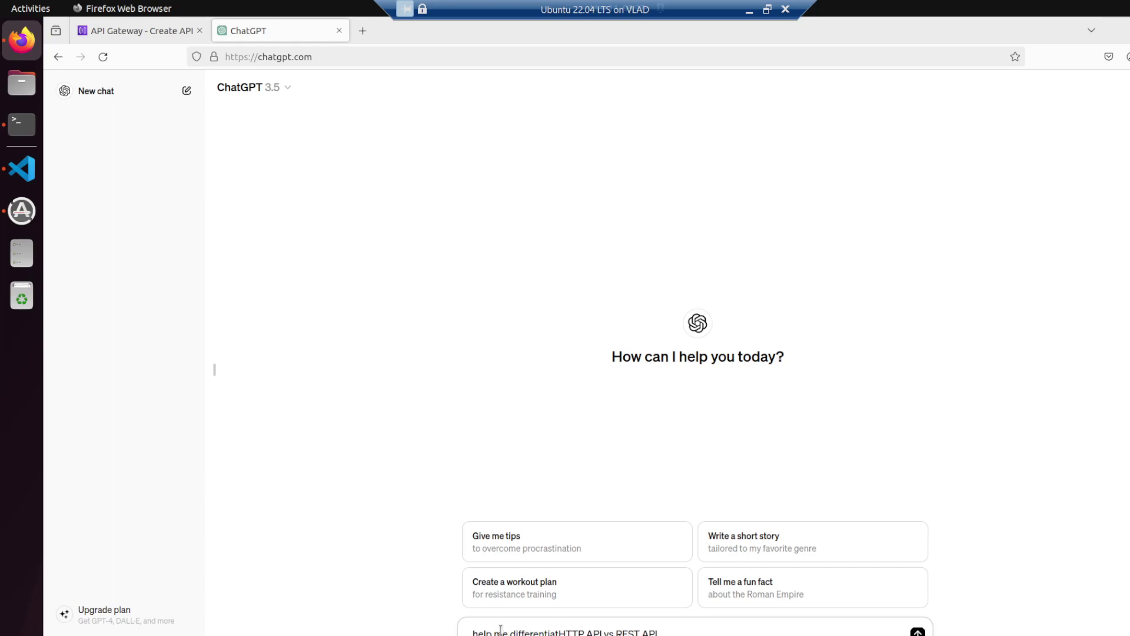
type("between")
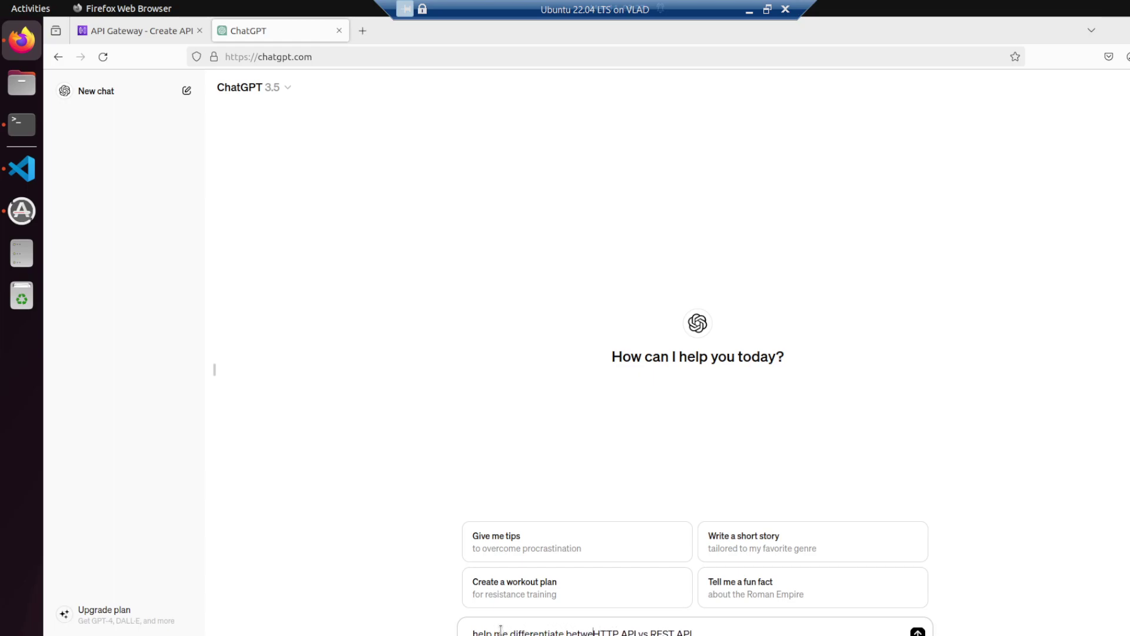
key("End")
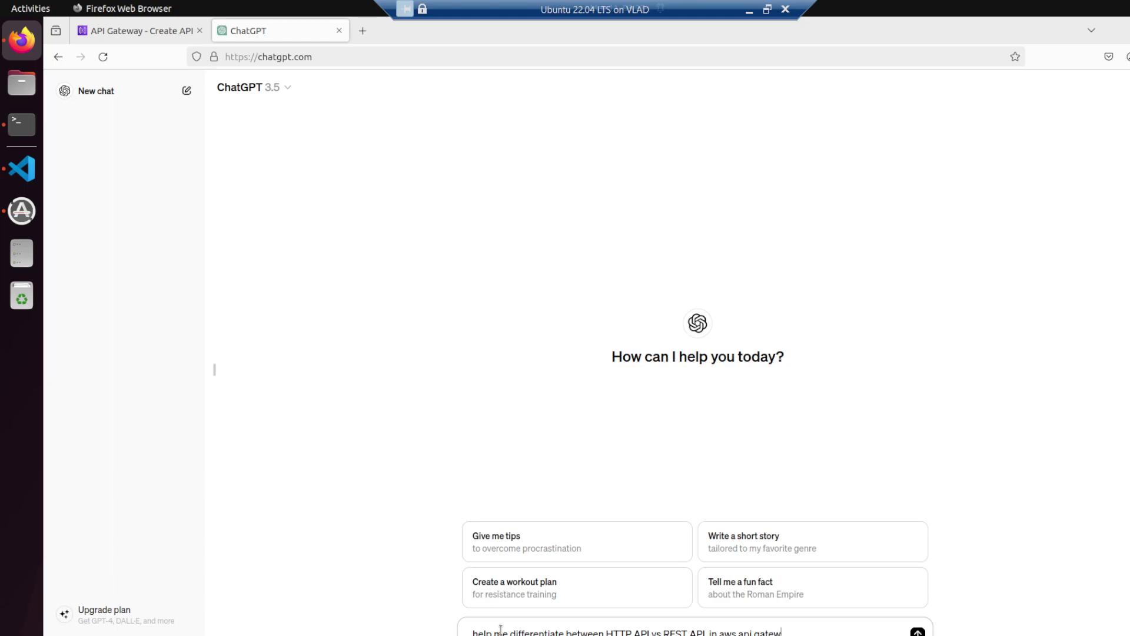
key("Return")
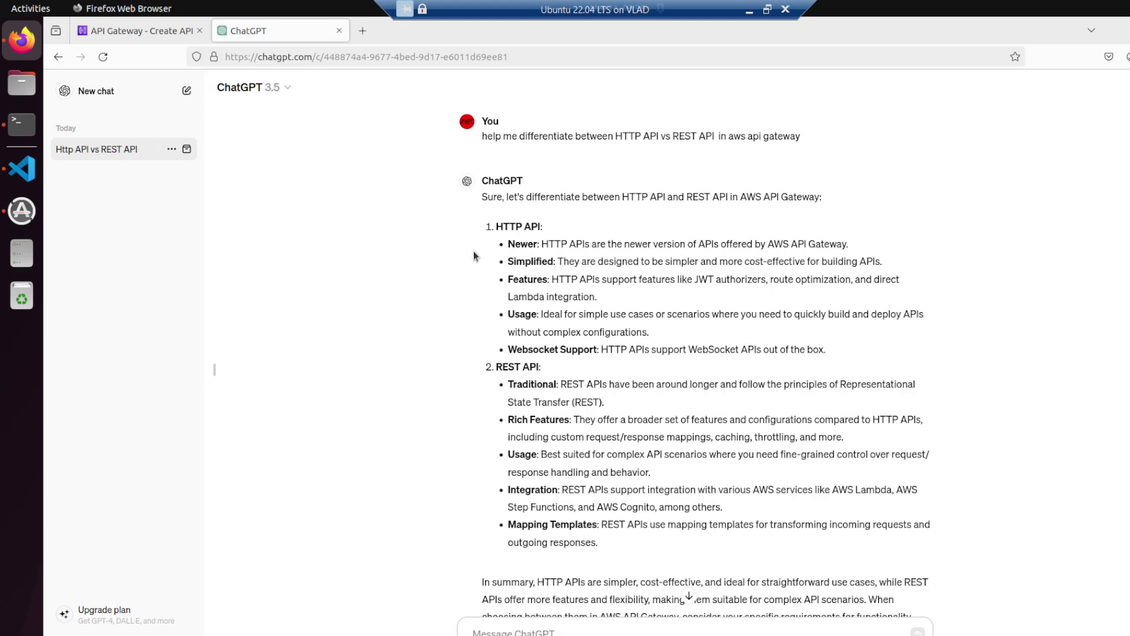
Read the HTTP API section of ChatGPT's answer, including the newer version note and the JWT authorizers feature.
left_click_drag(496, 229, 565, 224)
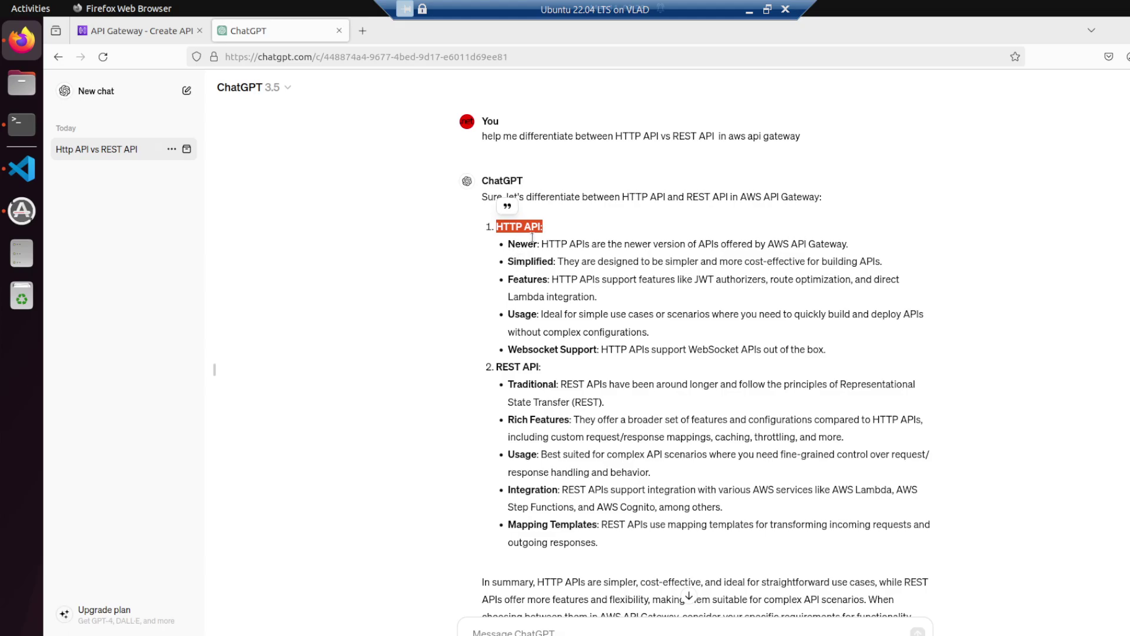
left_click(530, 258)
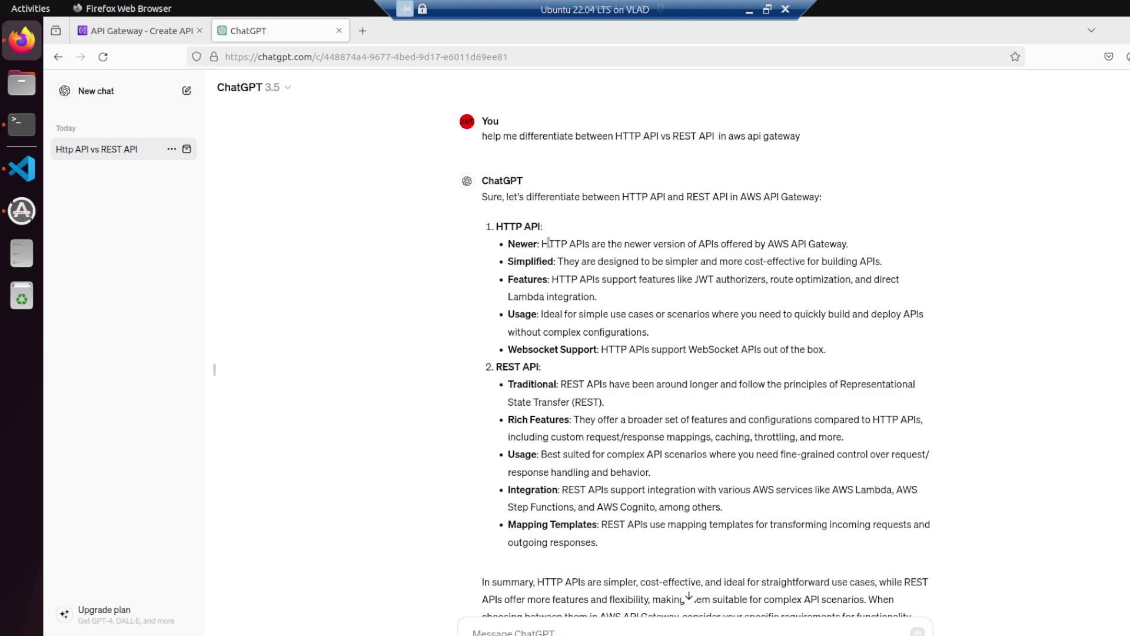
left_click_drag(542, 244, 698, 243)
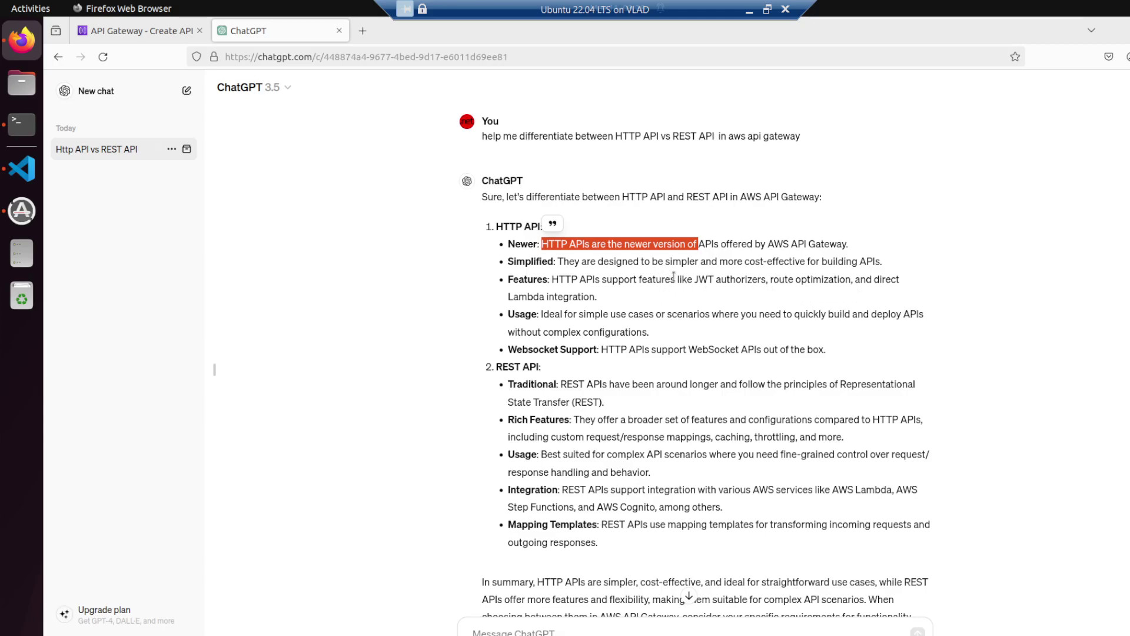
left_click_drag(696, 279, 769, 279)
Switch to Visual Studio Code and add the subheading "#### HTTP API" below the "HTTP API vs REST API" heading in readme.md.
left_click(22, 169)
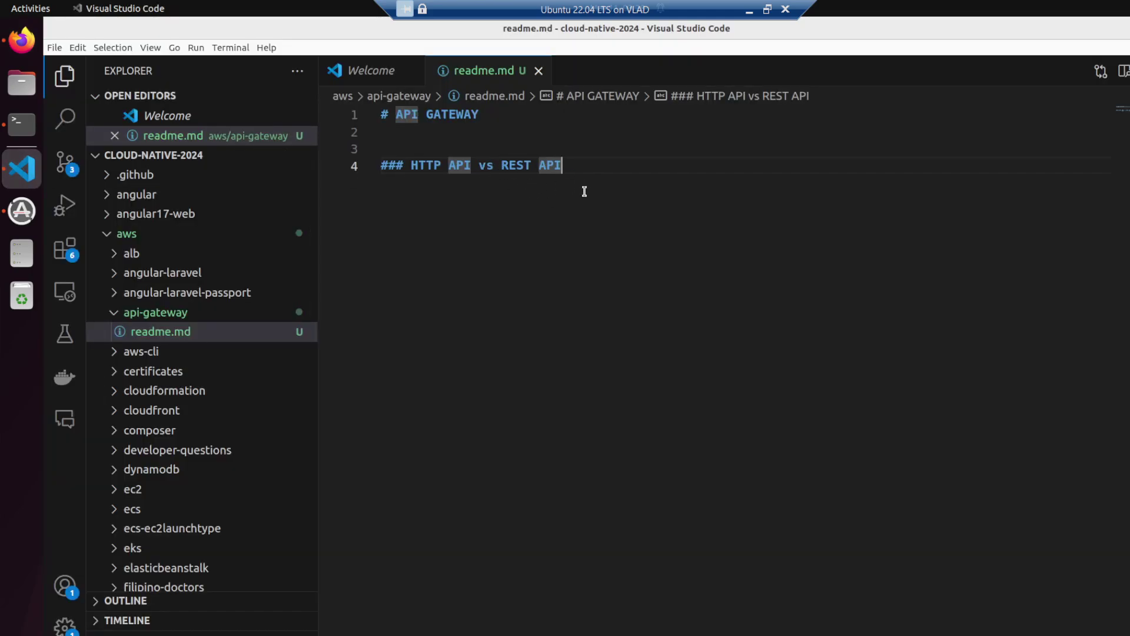
key("Return")
key("Return")
key("Return")
type("#")
key("BackSpace")
type("### HTTP API")
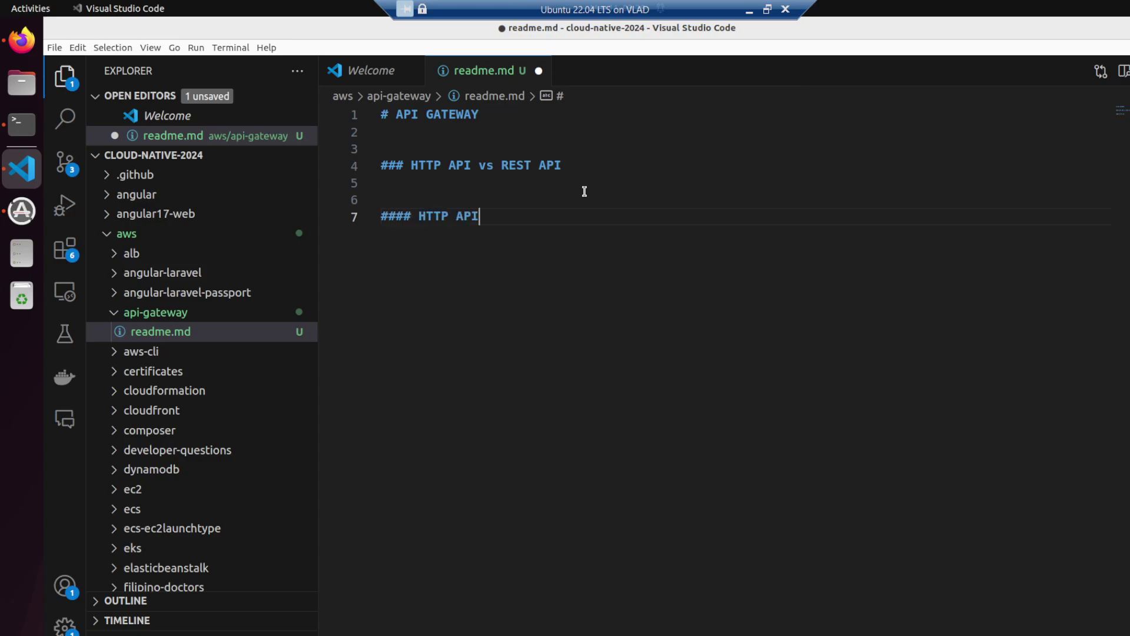
Add a bullet with the clipboard text under the HTTP API subheading and save readme.md.
key("Return")
type("-")
key("ctrl+v")
key("ctrl+s")
Return to ChatGPT in Firefox and read the REST API section, covering integrations and mapping templates, through to the summary.
key("alt+Tab")
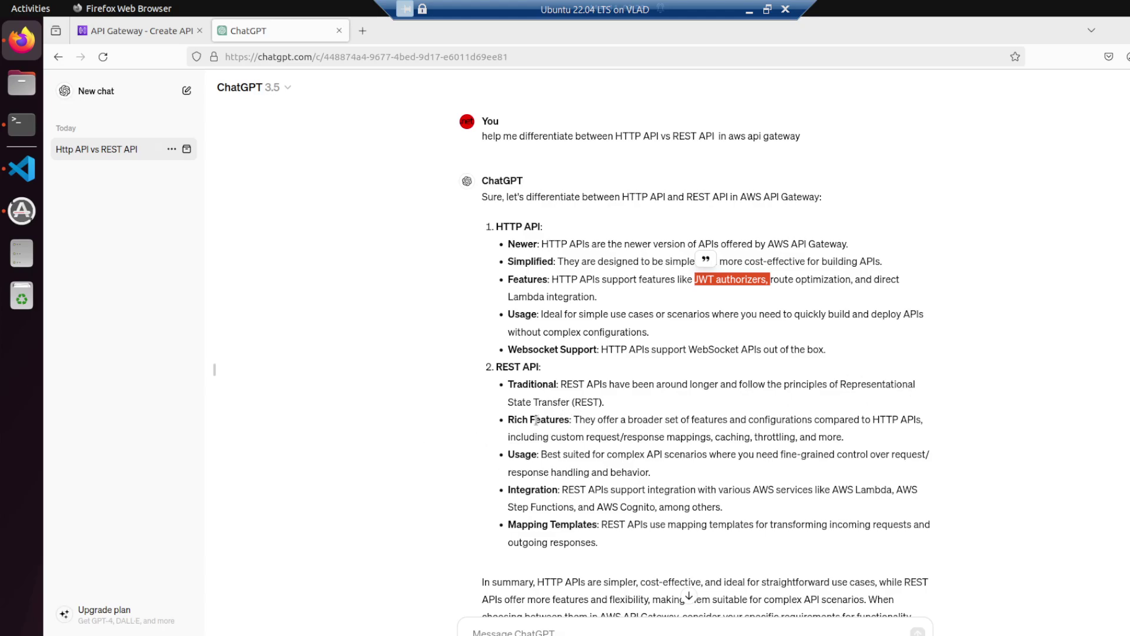
left_click_drag(574, 403, 594, 404)
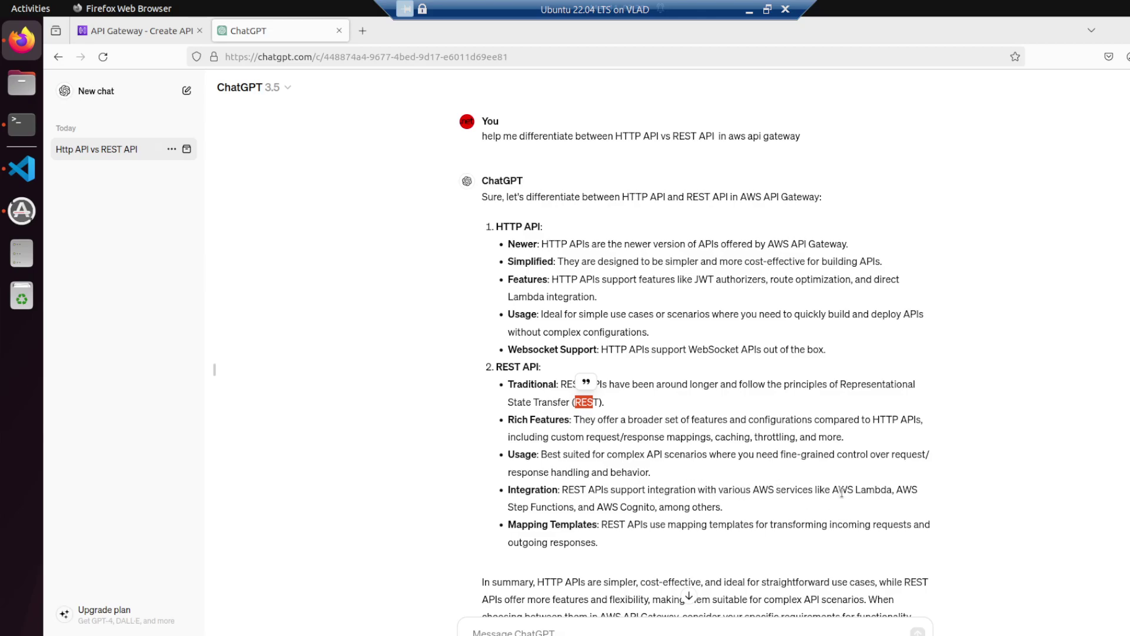
left_click_drag(838, 489, 883, 489)
left_click_drag(508, 507, 563, 507)
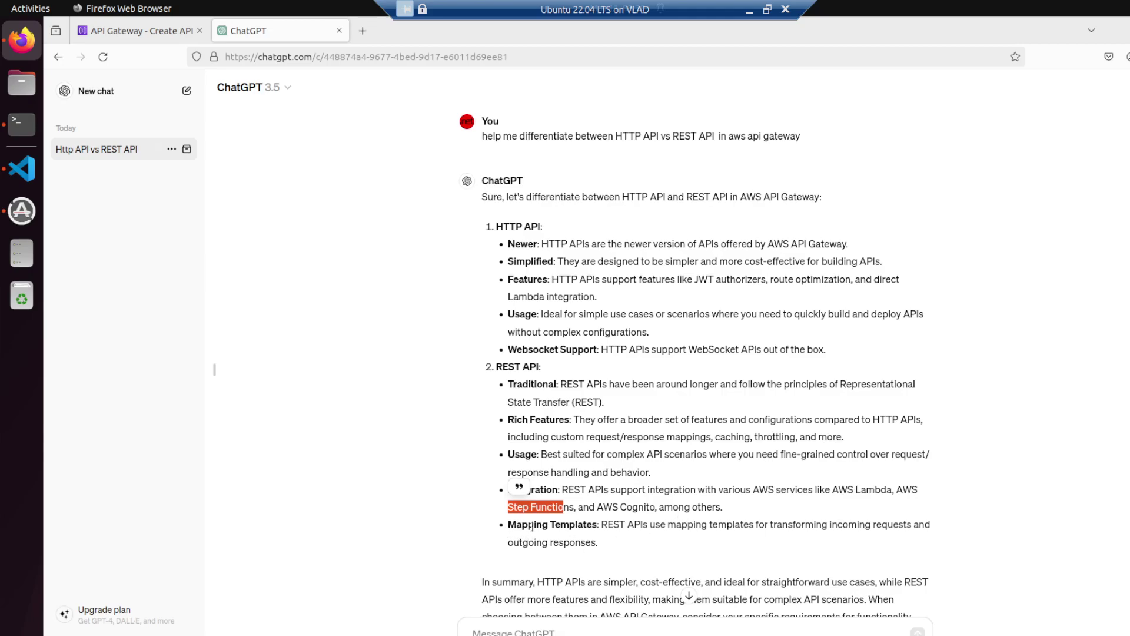
left_click(605, 525)
left_click_drag(626, 525, 935, 524)
left_click(618, 551)
scroll(618, 550, "down", 1)
scroll(618, 551, "down", 2)
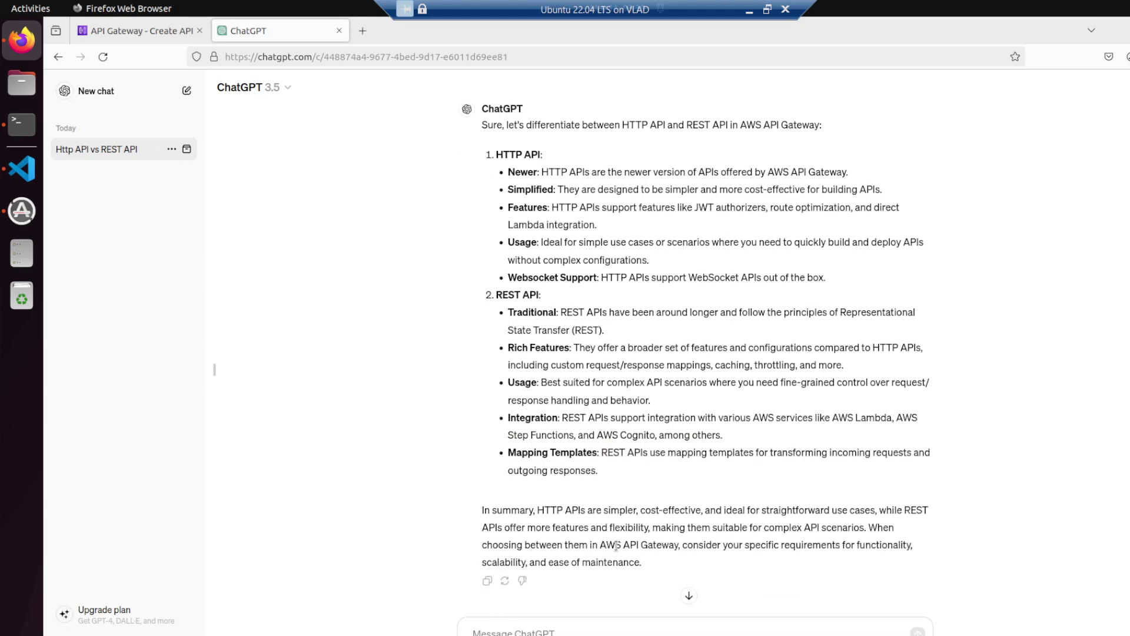
Review the HTTP API and REST API options on the API Gateway page for choosing an API type.
left_click(141, 31)
scroll(495, 343, "up", 5)
scroll(494, 344, "up", 3)
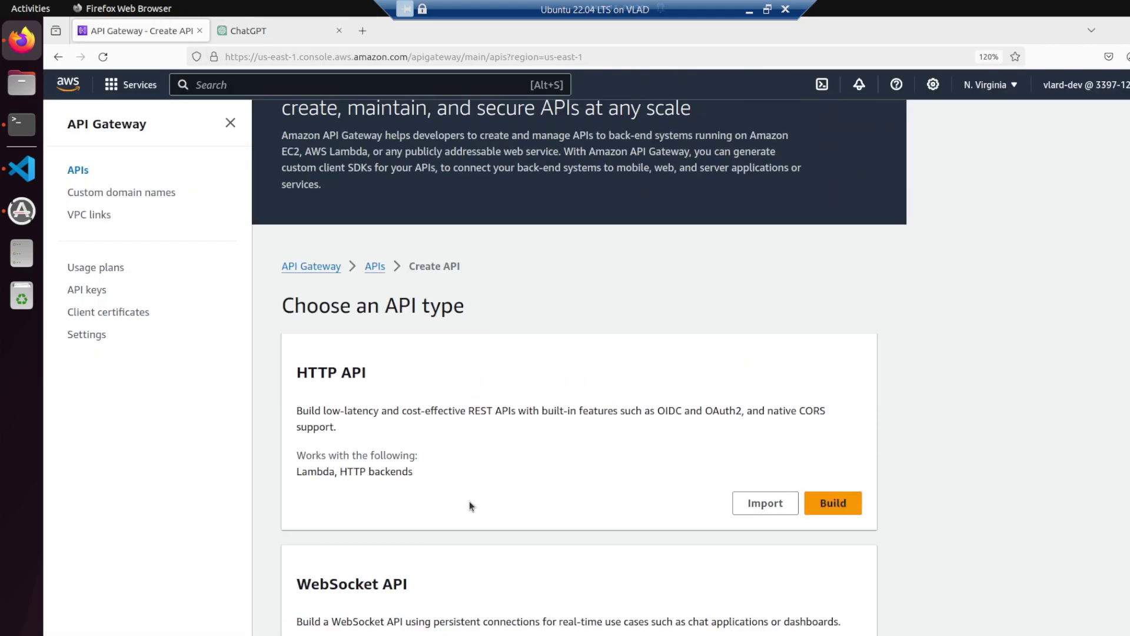
scroll(325, 457, "down", 3)
left_click_drag(297, 200, 366, 201)
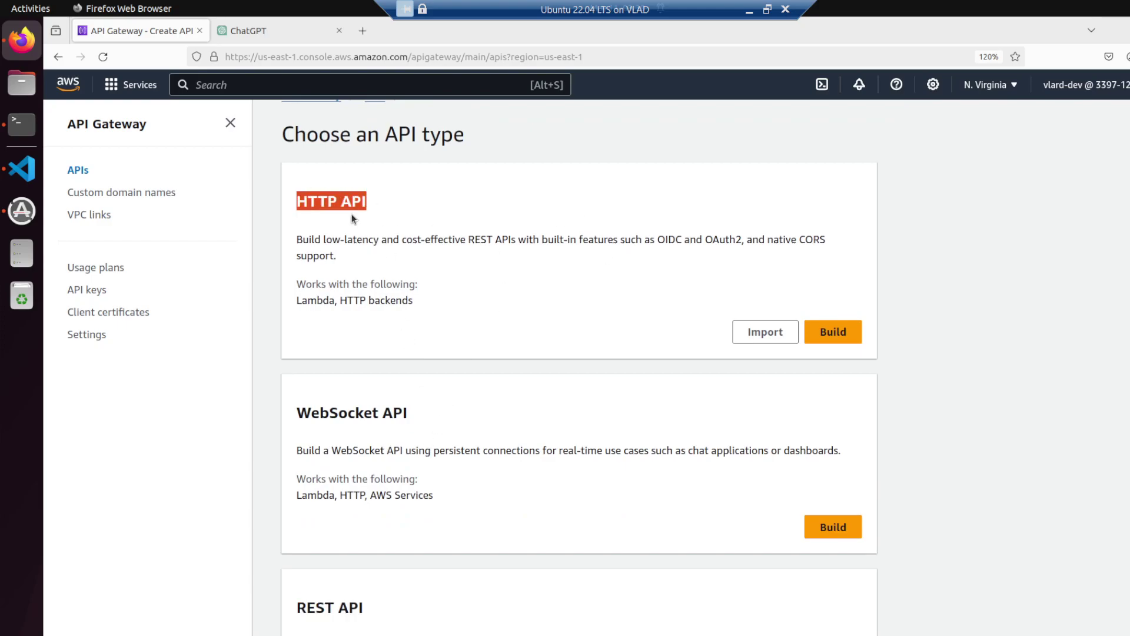
scroll(465, 249, "down", 3)
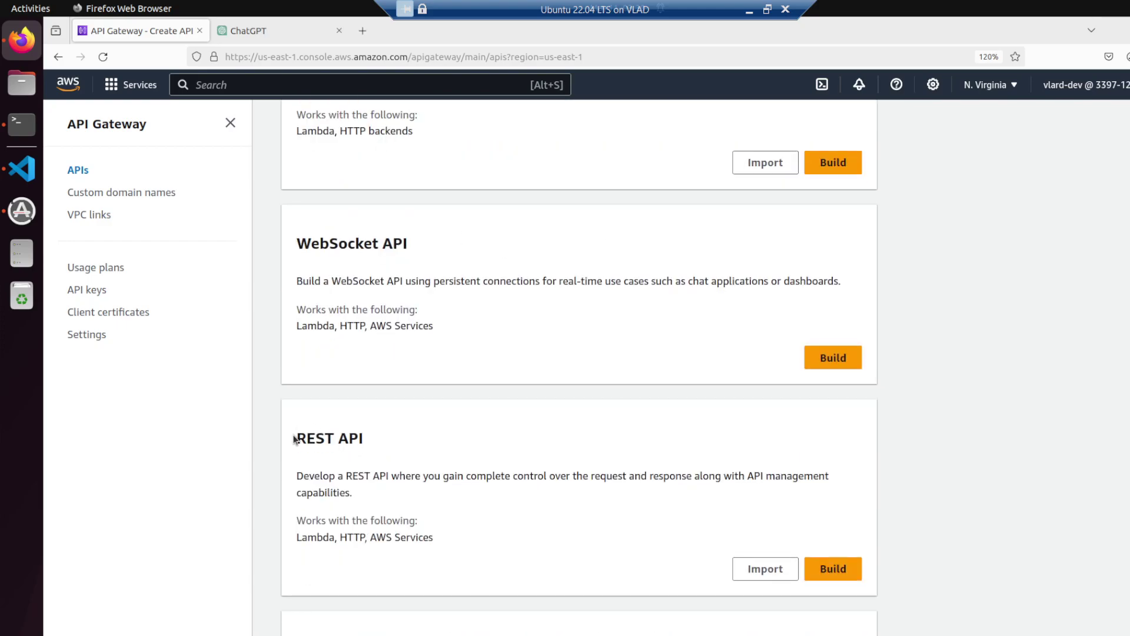
left_click_drag(296, 436, 364, 436)
Create an HTTP API named "VLARD HTTP API - AG" with no integrations or routes, keeping the default stage.
scroll(666, 387, "up", 6)
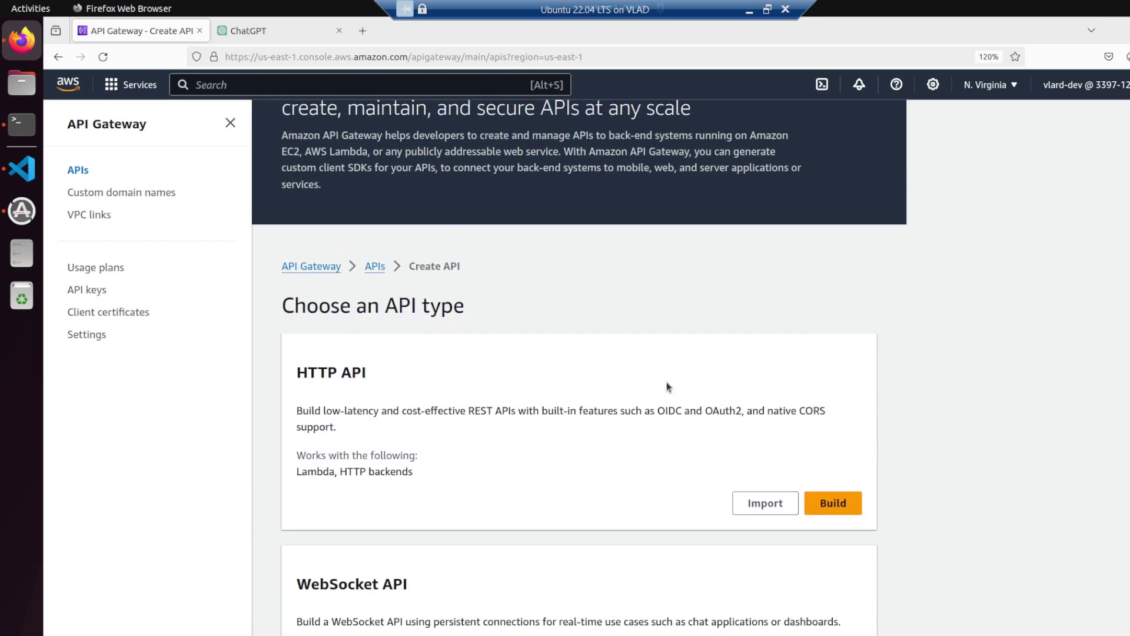
left_click(833, 503)
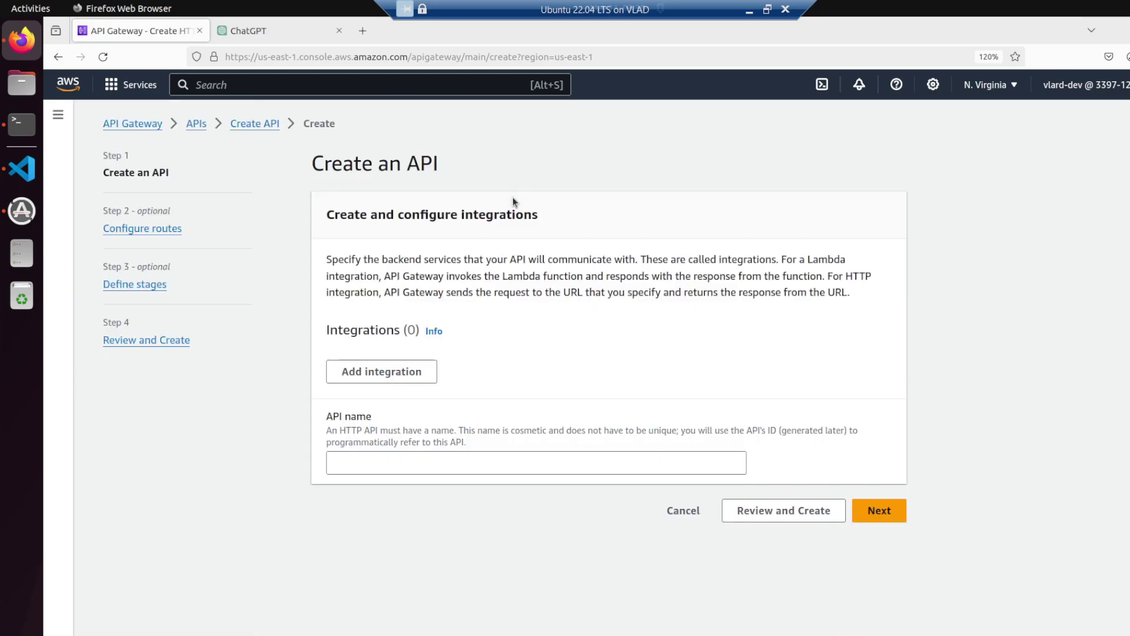
left_click(496, 462)
type("VLA")
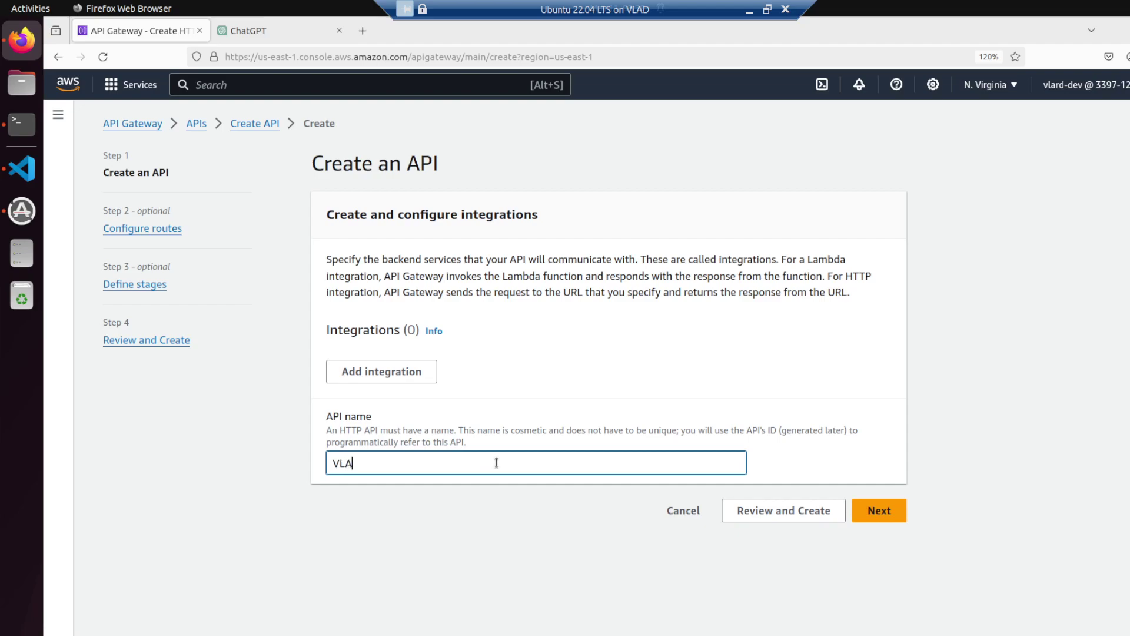
type("RD HTTP API - AG")
left_click(814, 512)
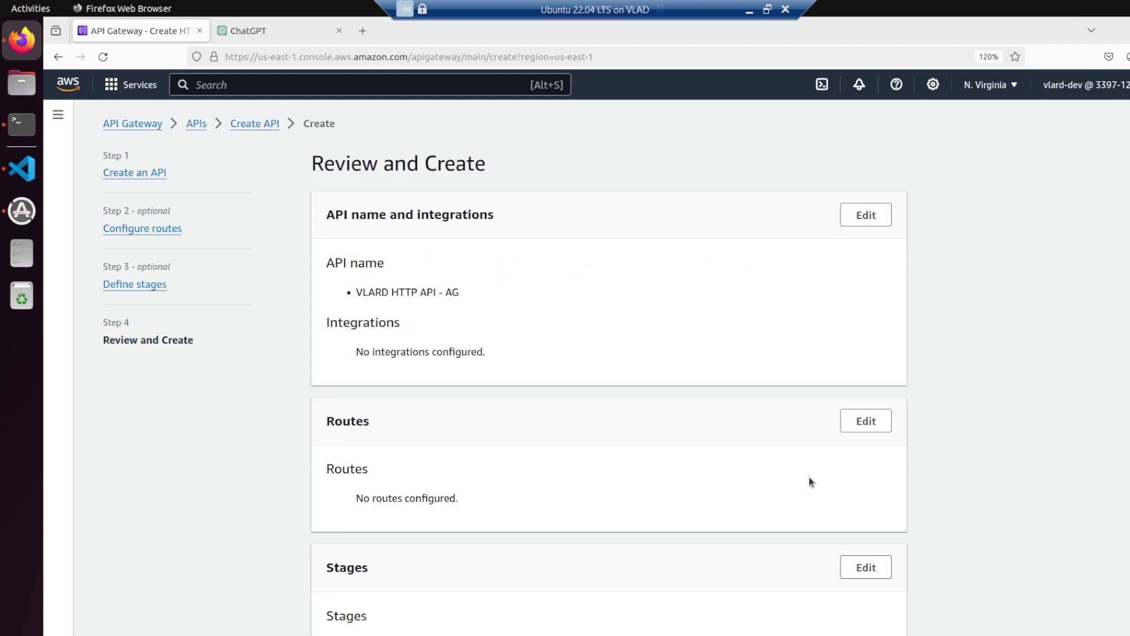
scroll(727, 363, "down", 3)
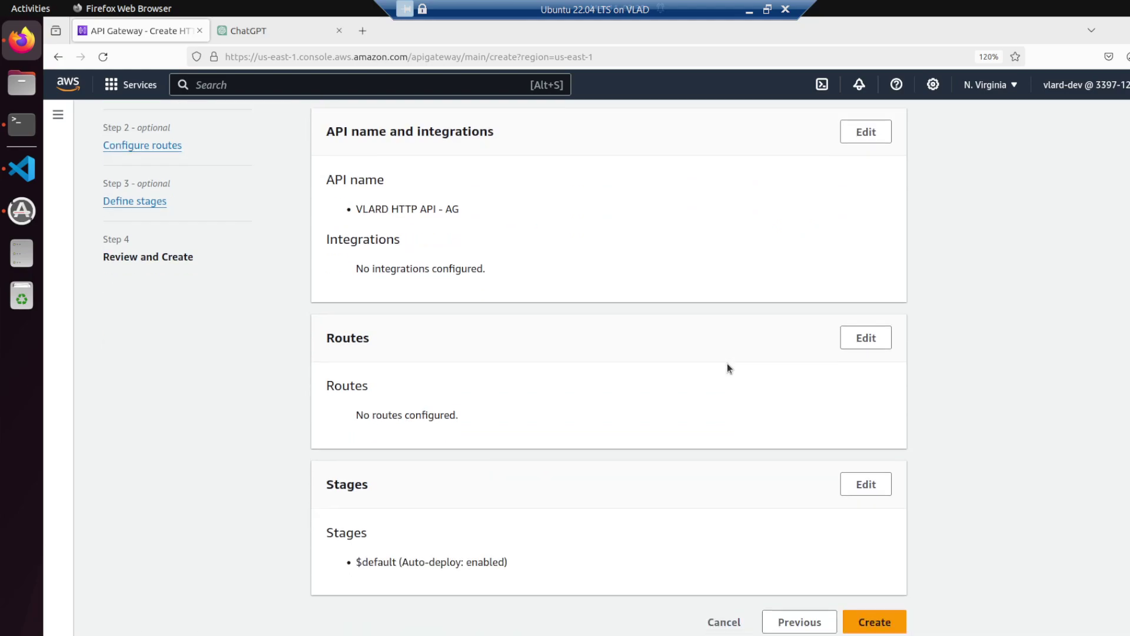
left_click(891, 622)
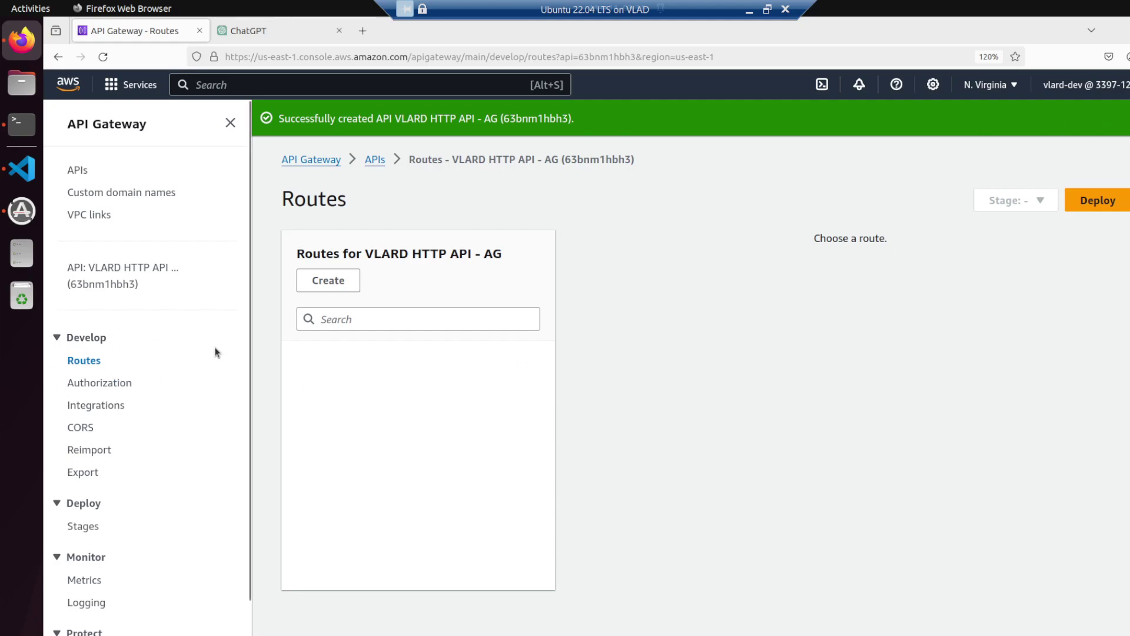
Create a POST route with the path /vlard in the HTTP API and open its route details.
scroll(215, 353, "down", 1)
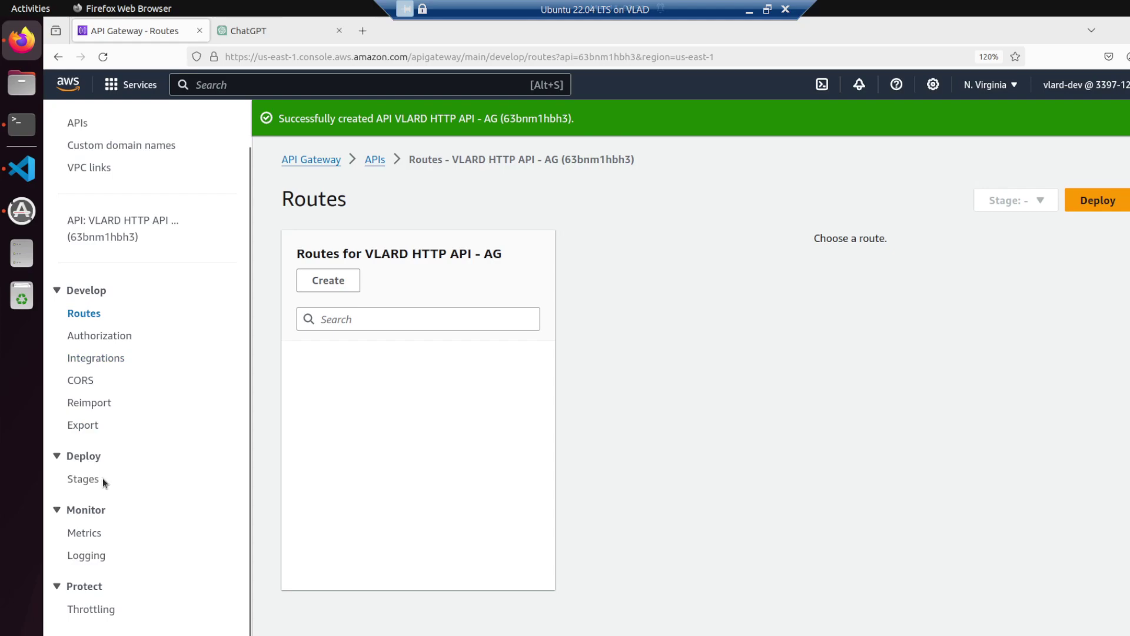
scroll(102, 478, "up", 2)
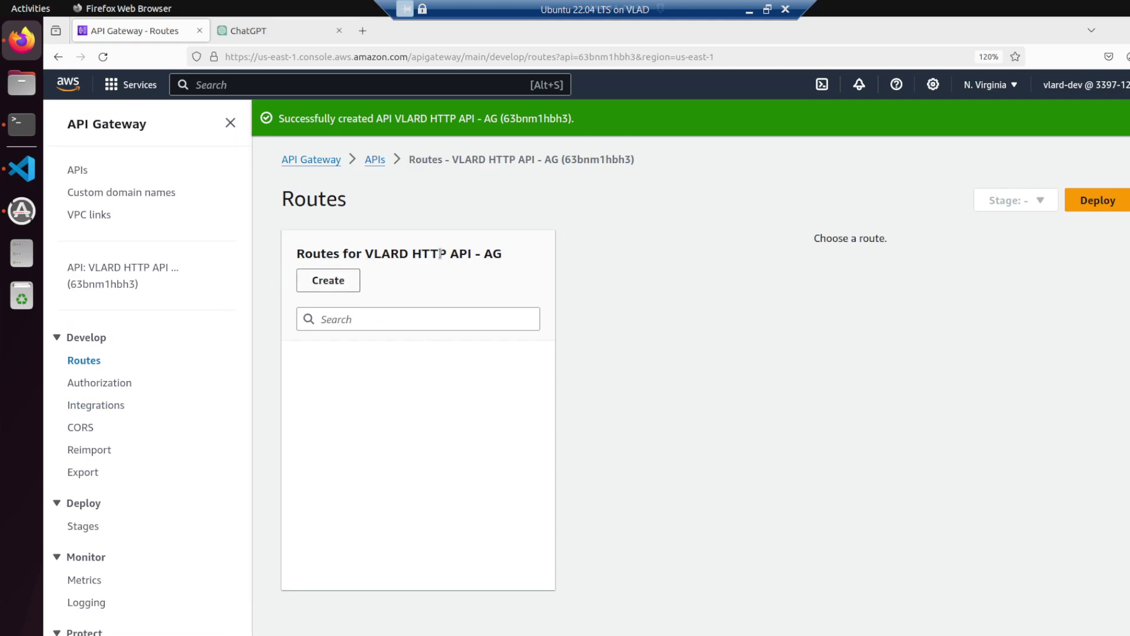
left_click(305, 288)
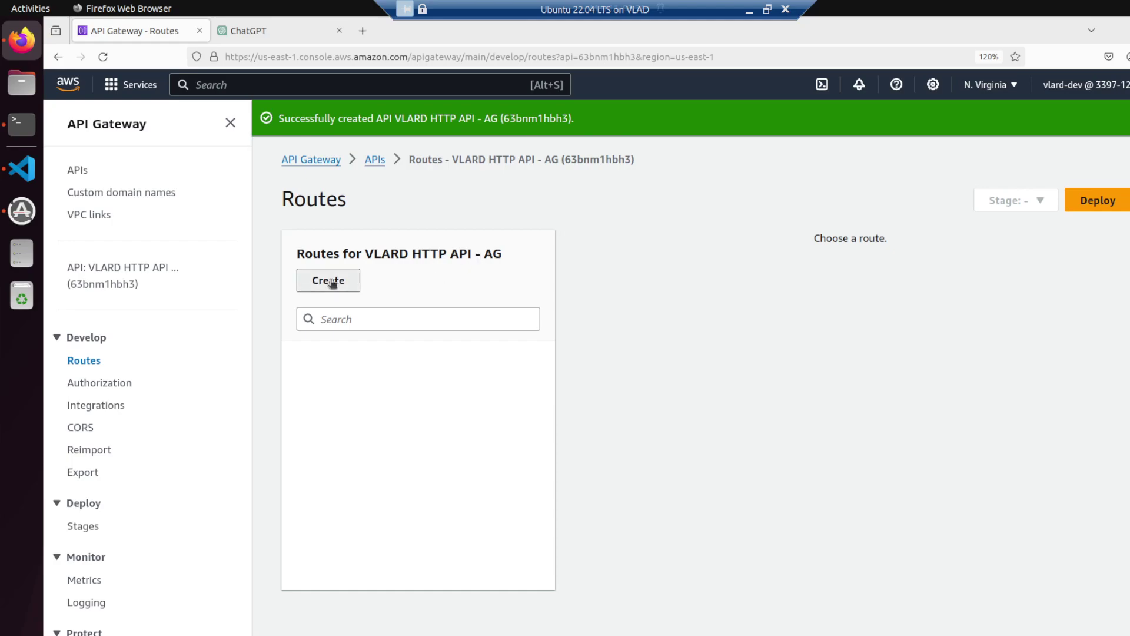
left_click(380, 327)
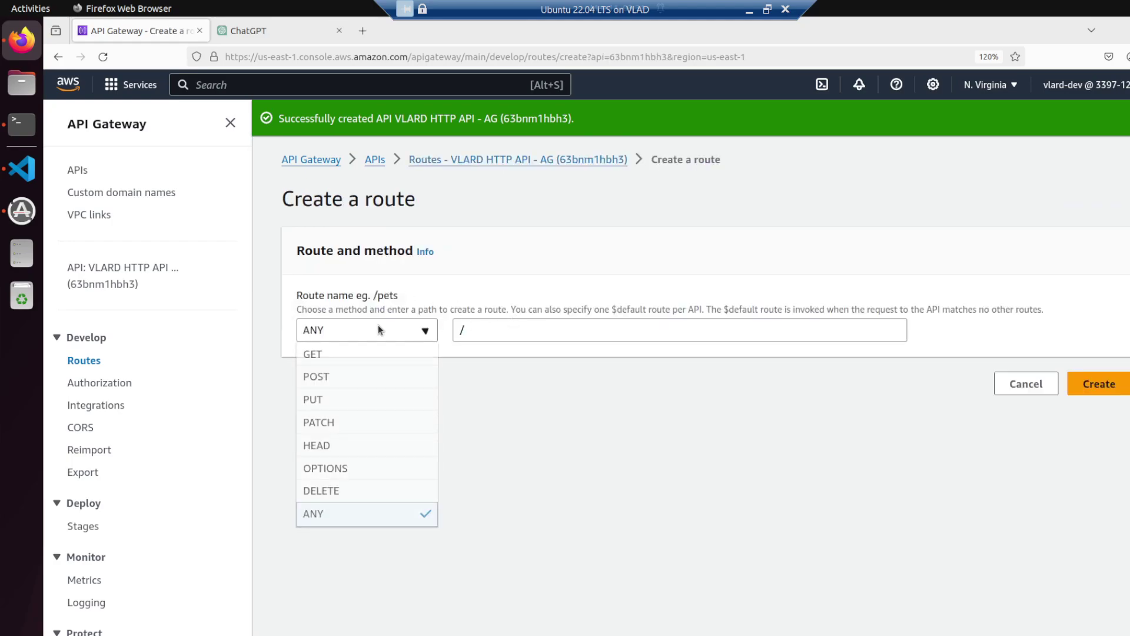
left_click(365, 374)
left_click(502, 334)
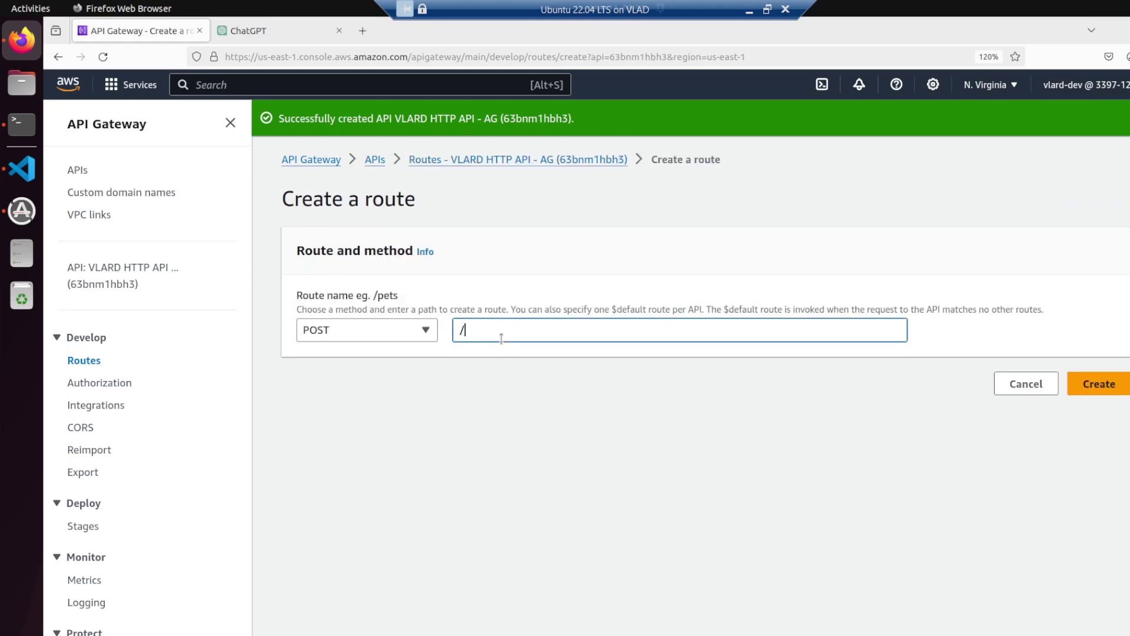
type("vlard")
left_click(1087, 391)
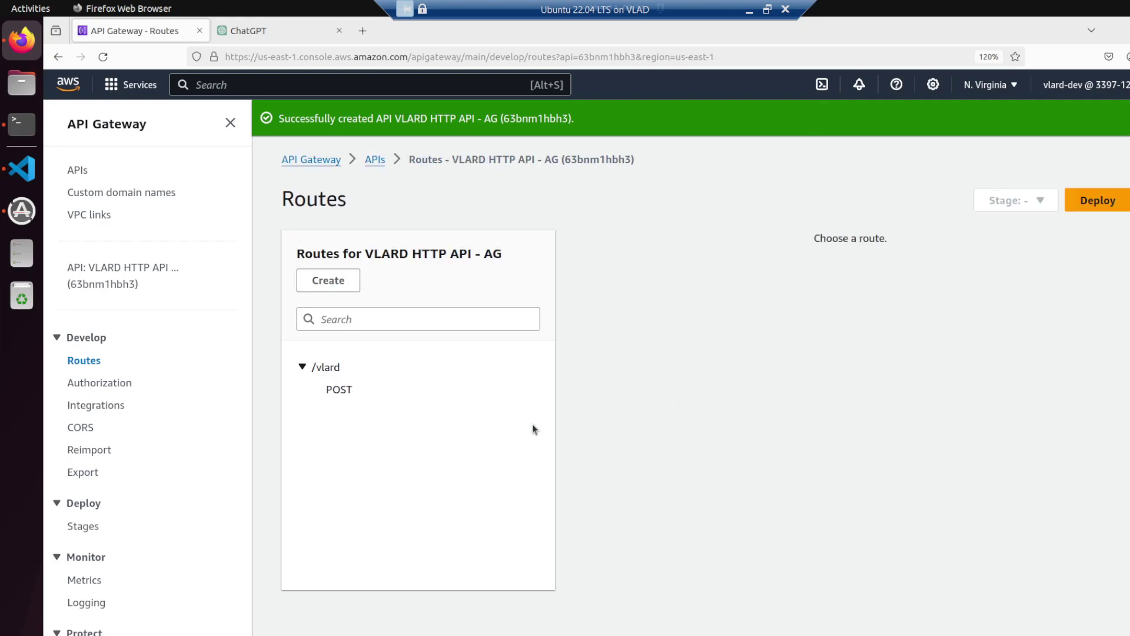
left_click(339, 390)
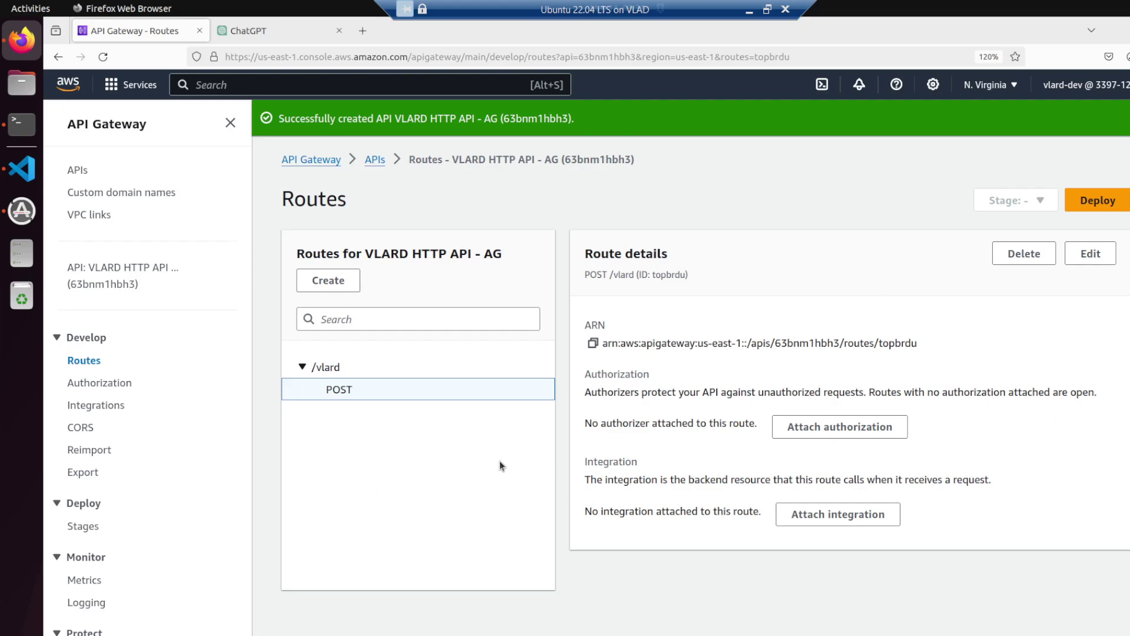
Open the API Gateway list of APIs in a new browser tab, keeping the Routes page open.
right_click(76, 166)
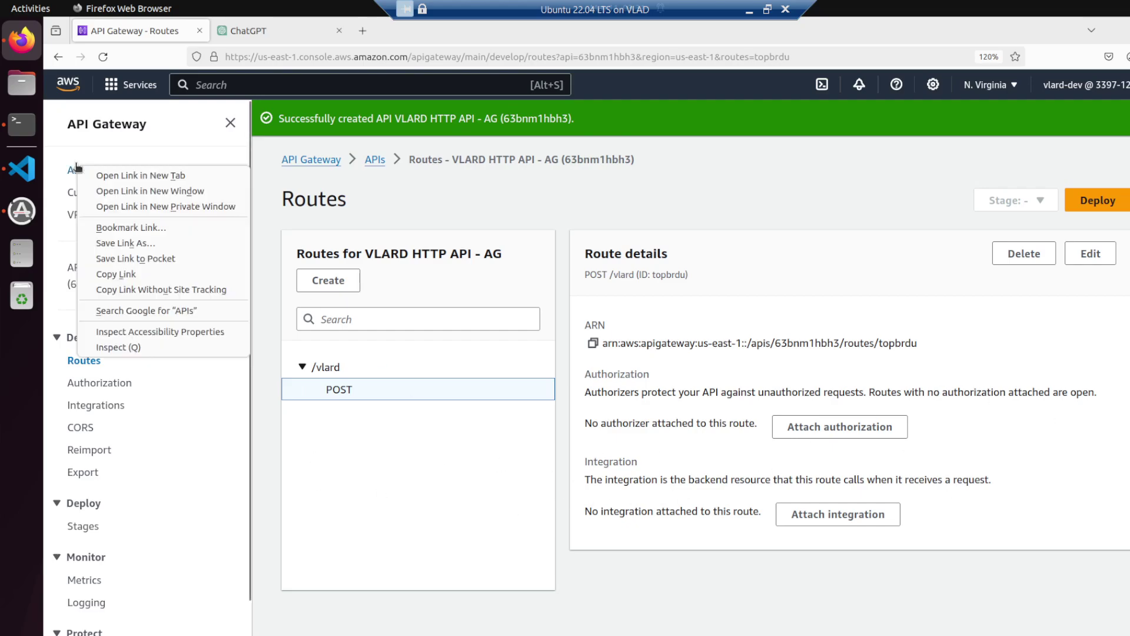
left_click(97, 174)
left_click(267, 30)
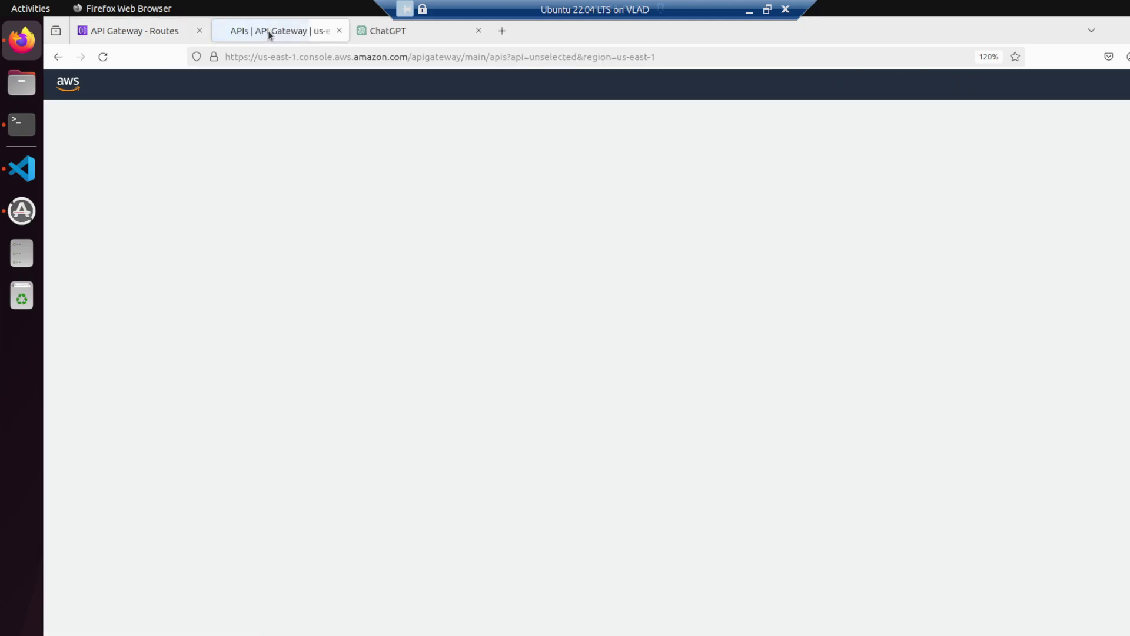
left_click(137, 29)
left_click(260, 31)
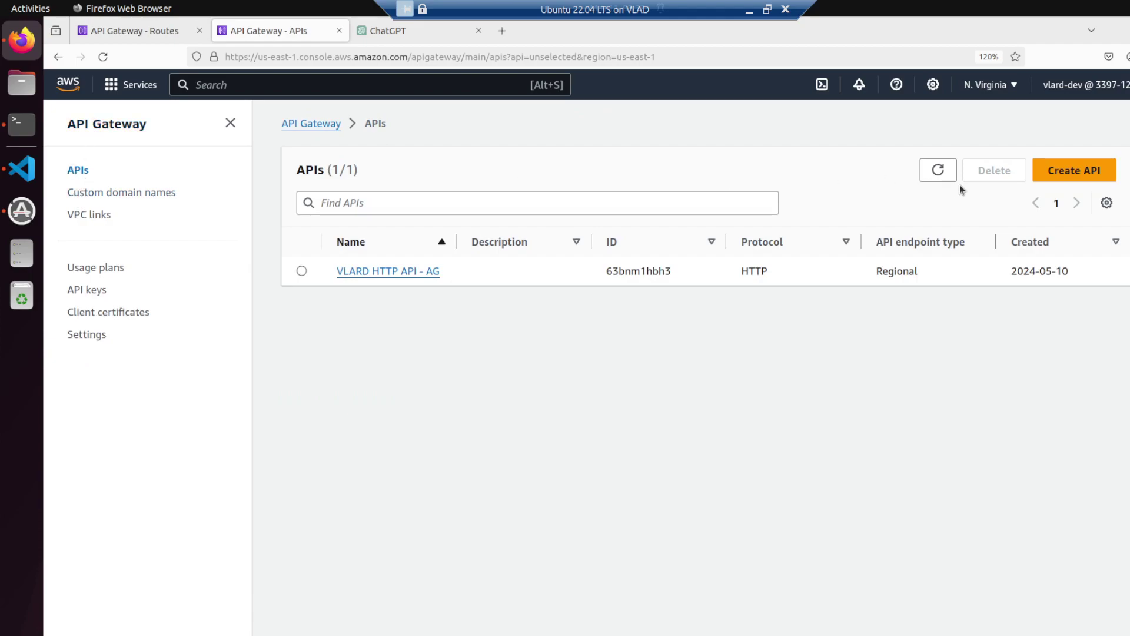
Start building a new REST API and name it "VLARD REST API - AG".
left_click(1075, 171)
scroll(226, 408, "down", 4)
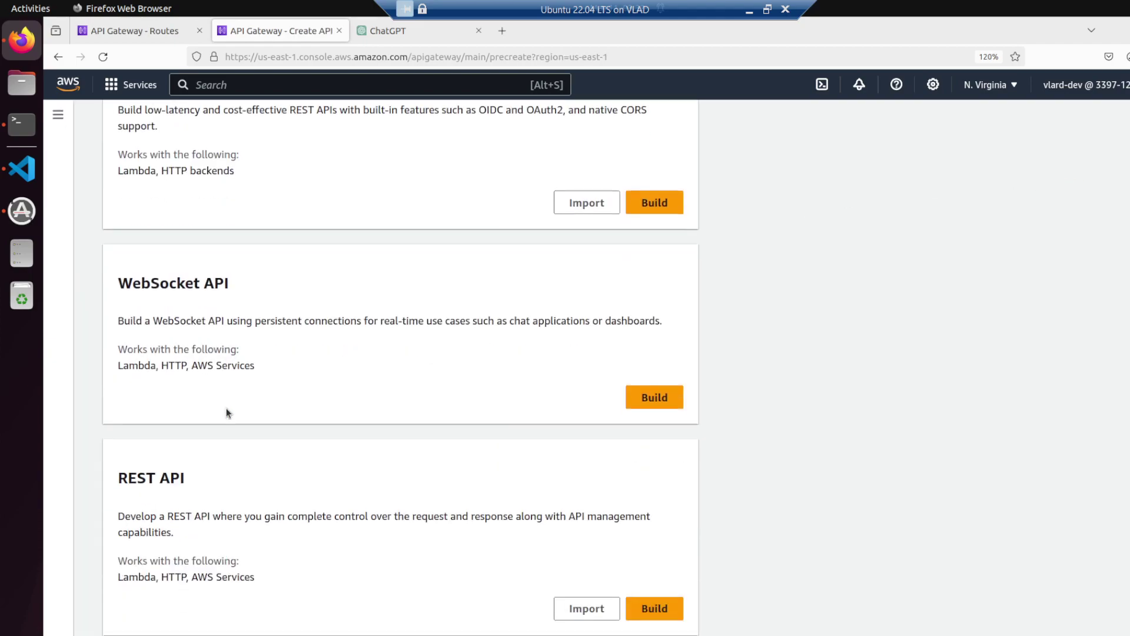
left_click(655, 510)
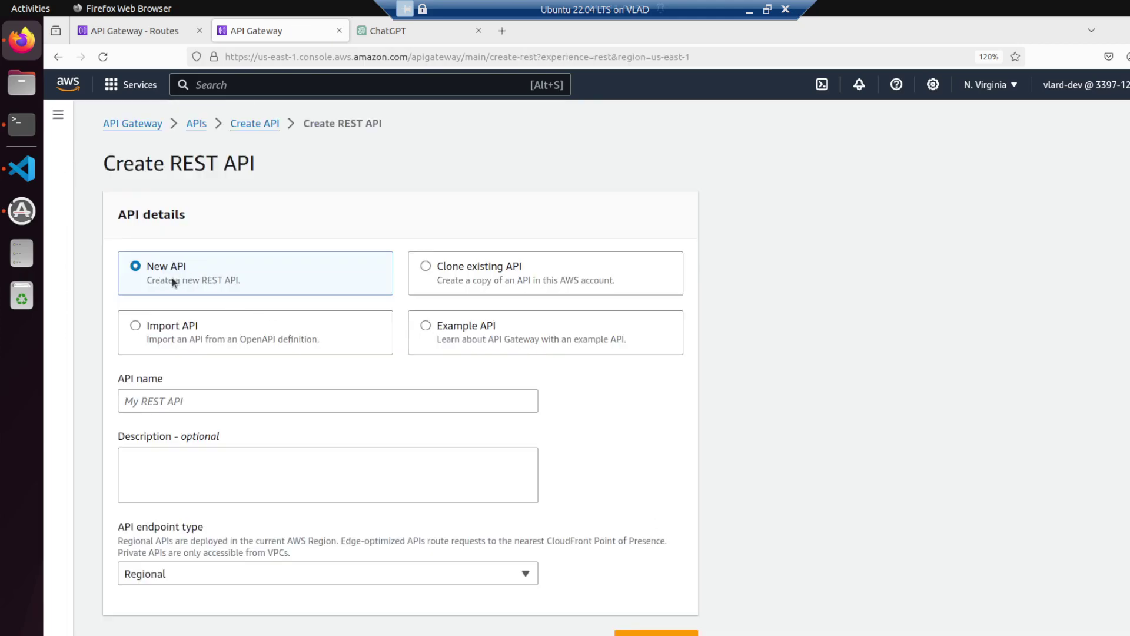
left_click(170, 403)
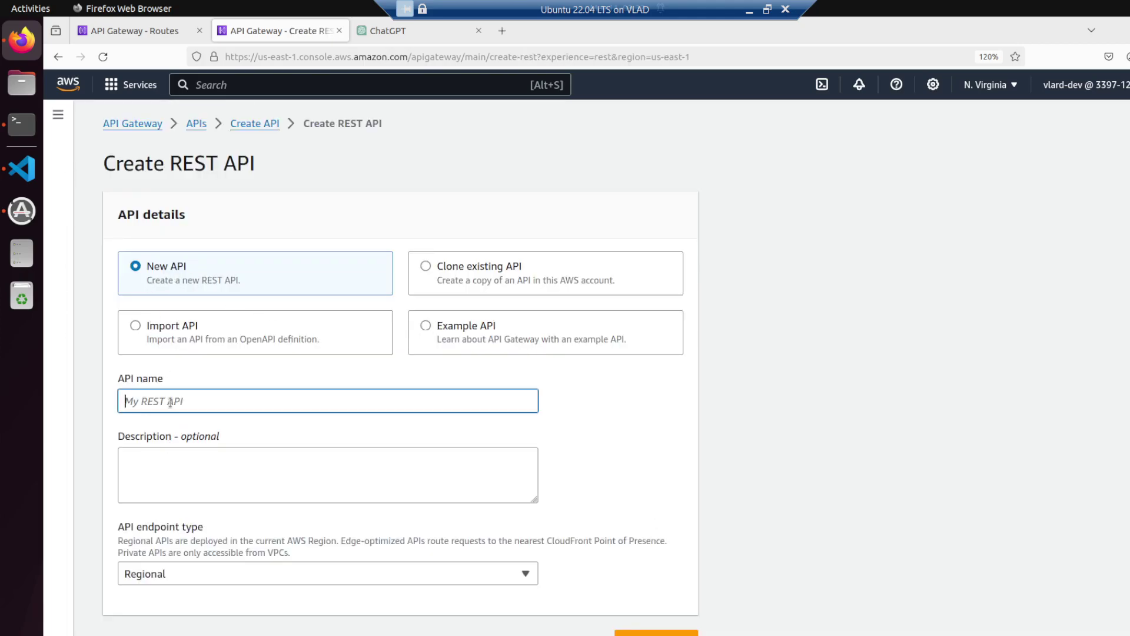
type("REST APU")
key("ctrl+a")
key("Home")
type("VLAR")
key("End")
key("BackSpace")
type("I - AG")
scroll(251, 483, "down", 1)
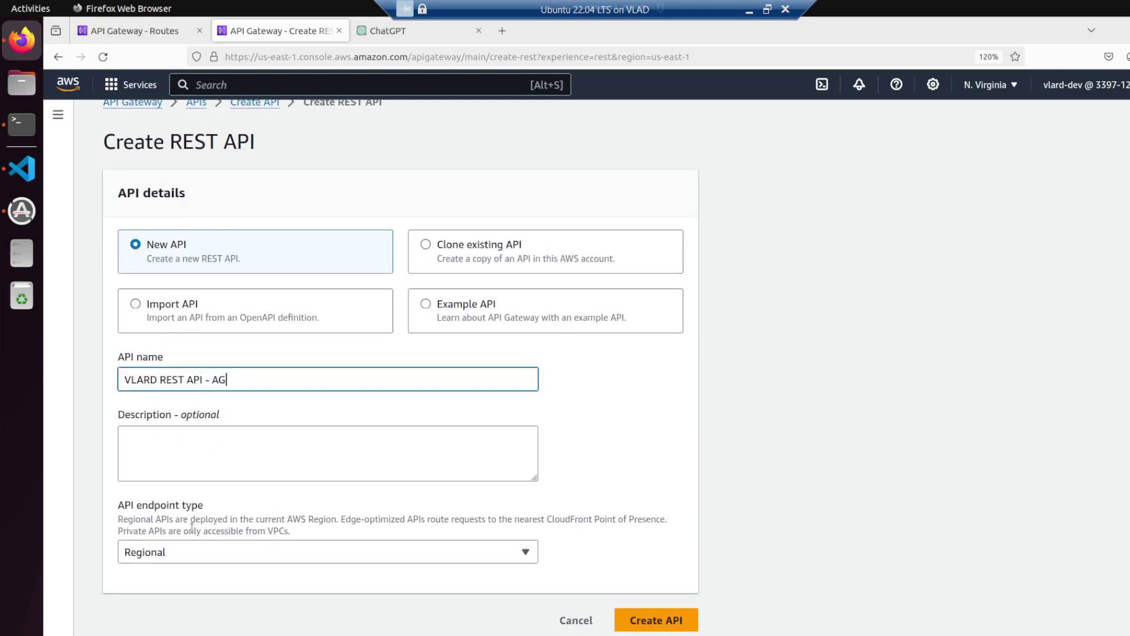
Check the available endpoint types, keep Regional, and create the REST API.
left_click(192, 556)
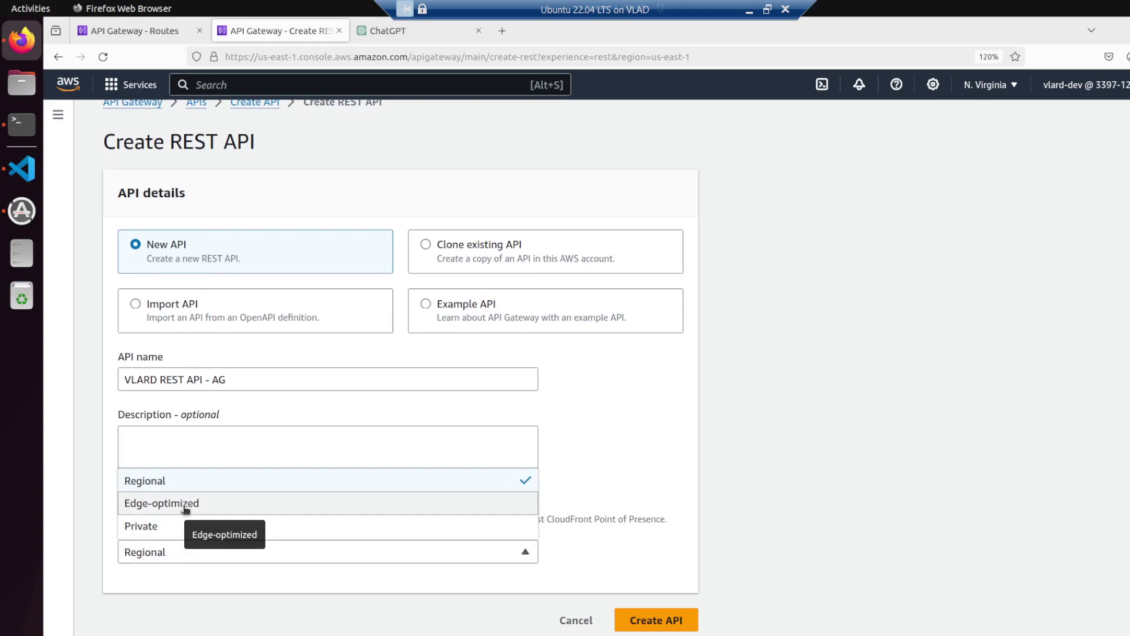
left_click(278, 606)
left_click(652, 620)
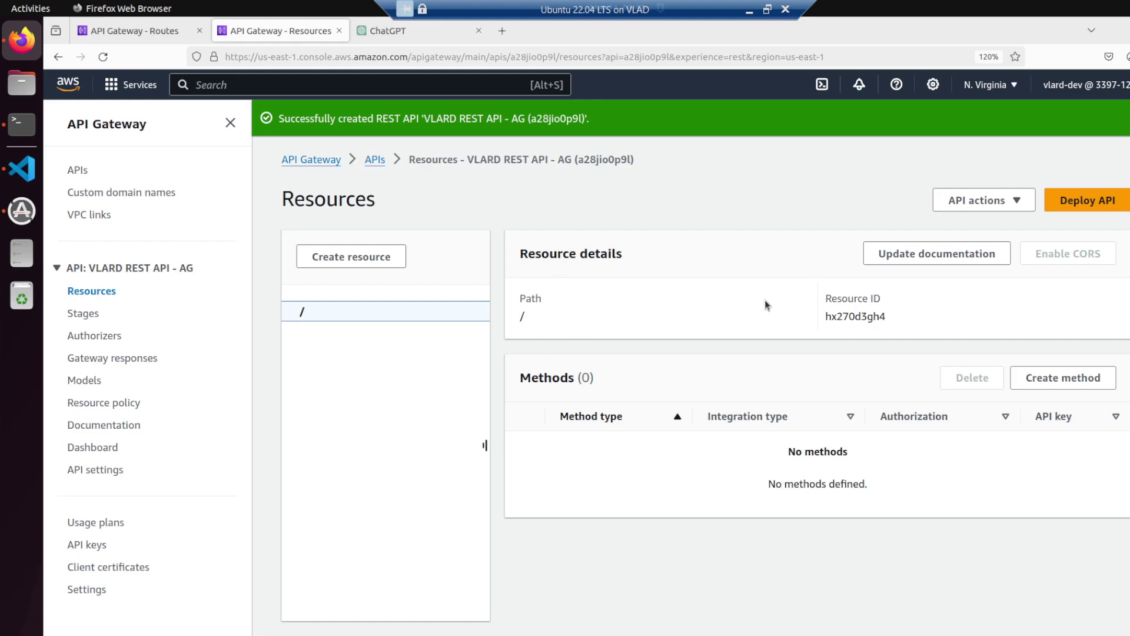
Create a resource named vlard under the root path of the REST API with CORS enabled.
left_click(1012, 203)
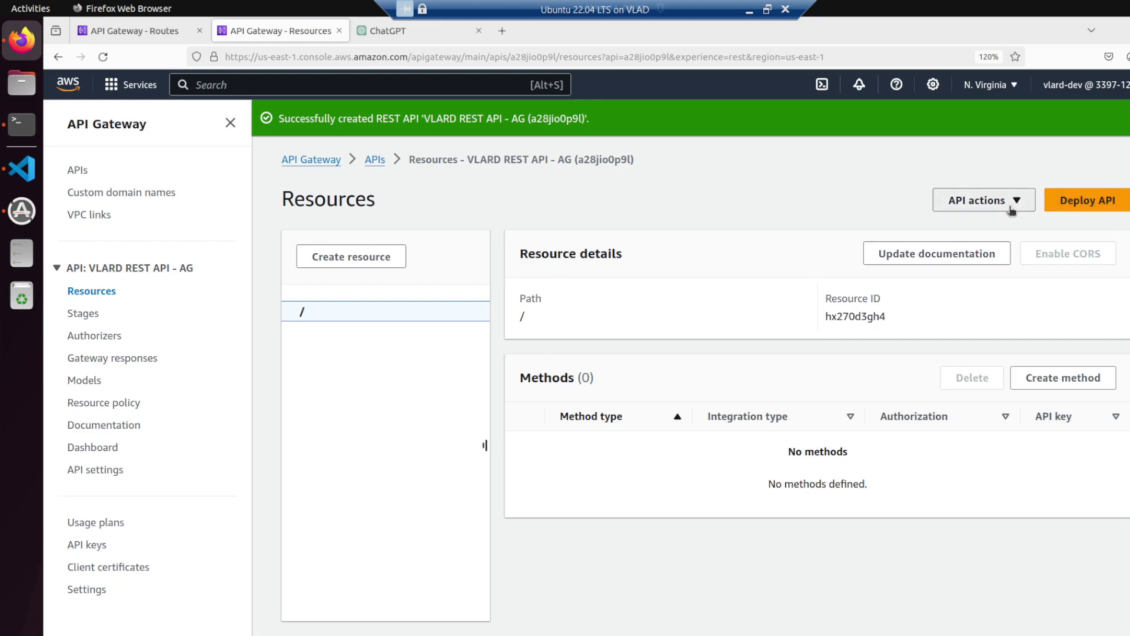
left_click(798, 210)
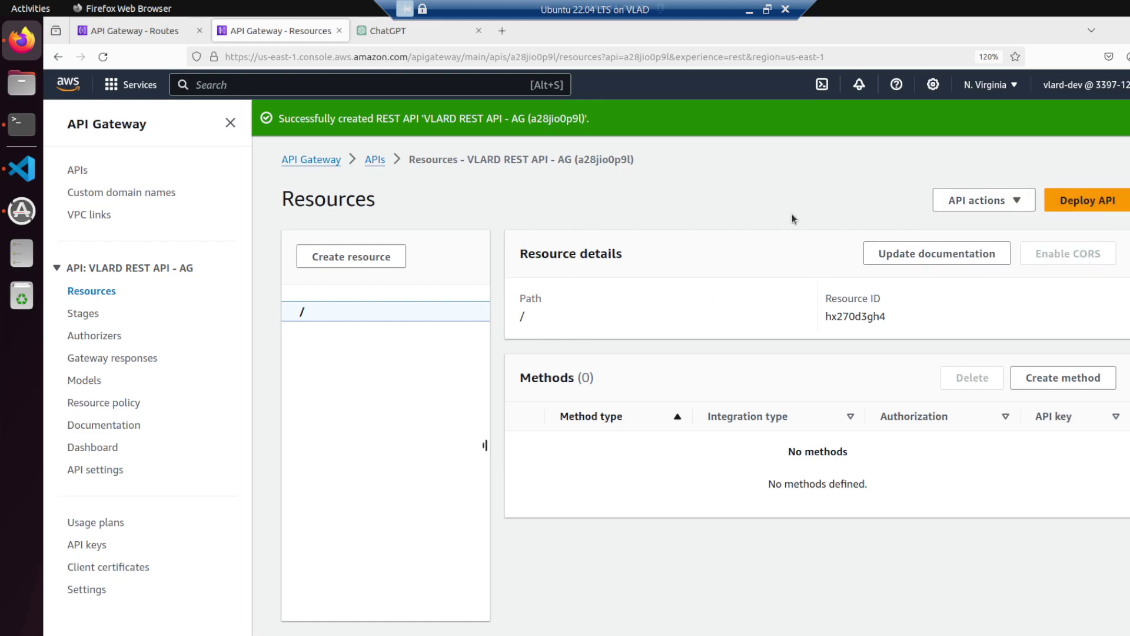
left_click(325, 257)
left_click(341, 373)
left_click(353, 376)
left_click(464, 376)
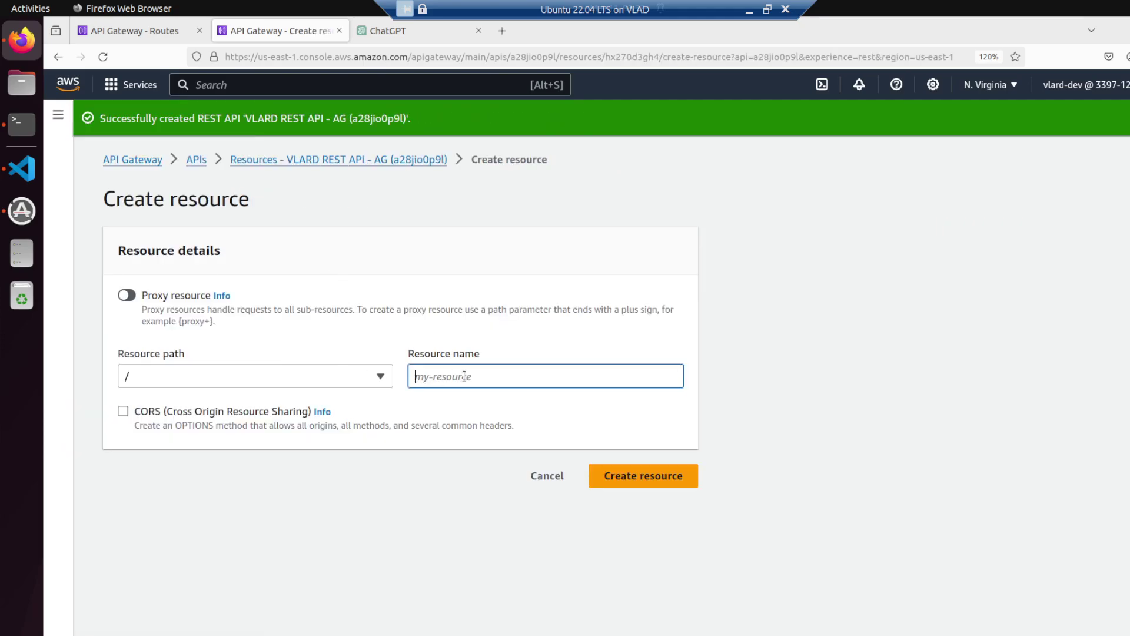
type("vlard")
left_click(213, 411)
left_click(632, 482)
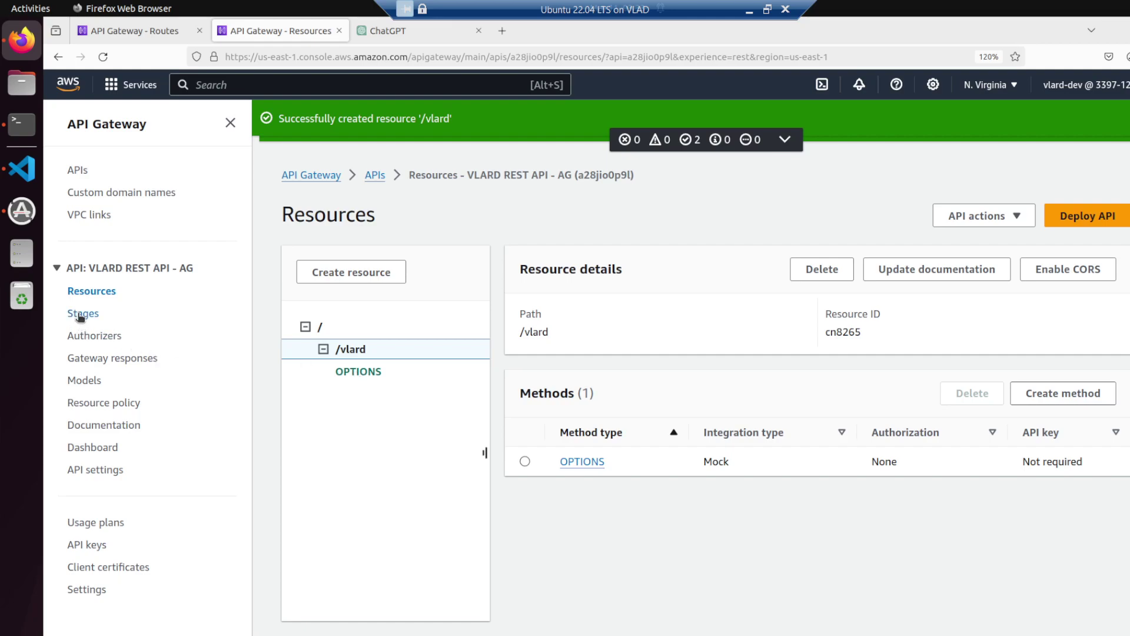
Open the OPTIONS method of the /vlard resource and examine its execution flow, request settings and the available API actions.
right_click(361, 354)
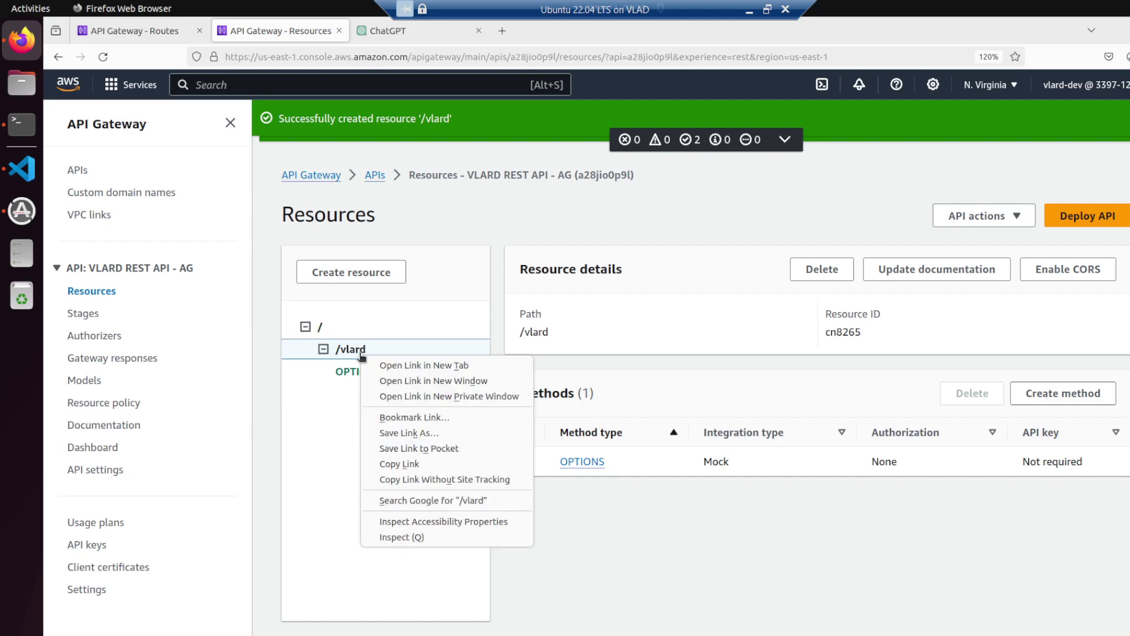
key("Escape")
left_click(350, 371)
left_click(353, 350)
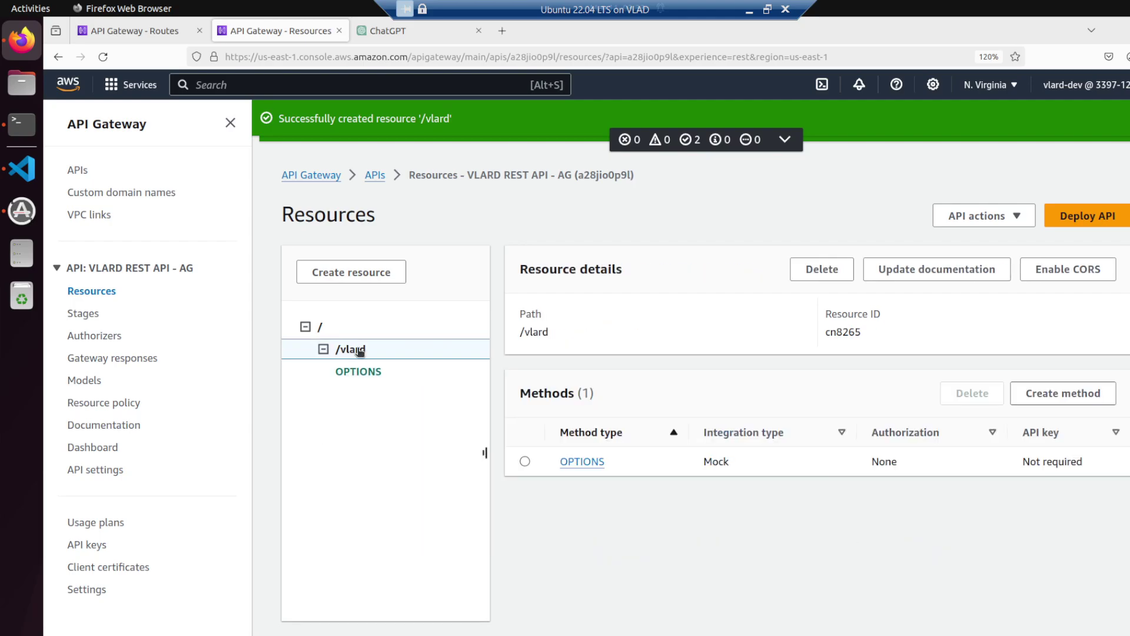
left_click(358, 373)
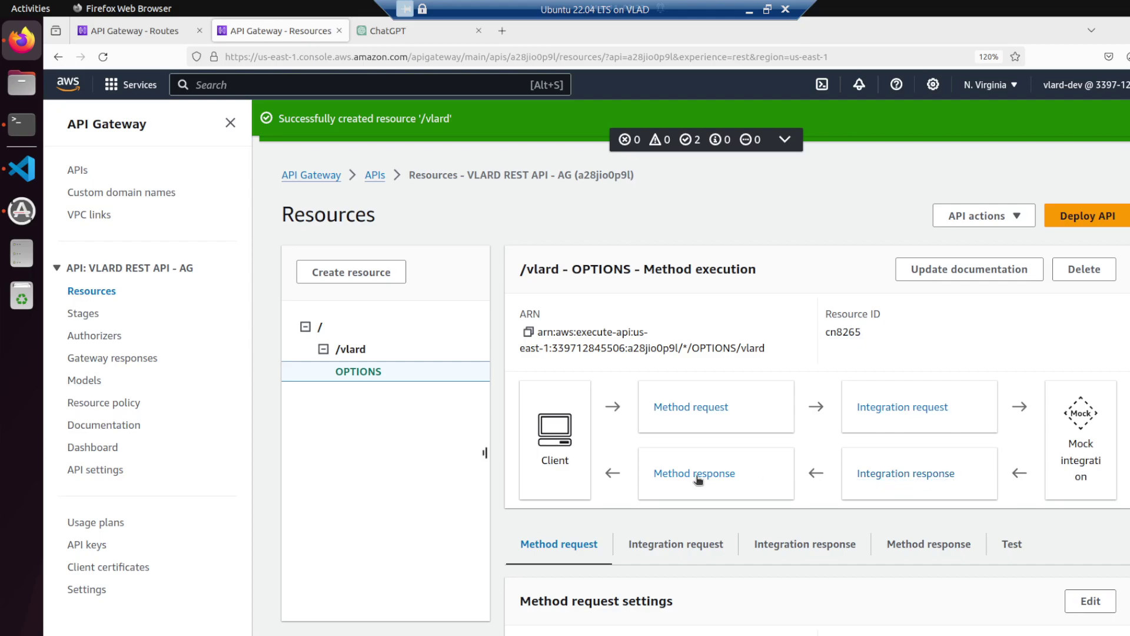
scroll(698, 477, "down", 3)
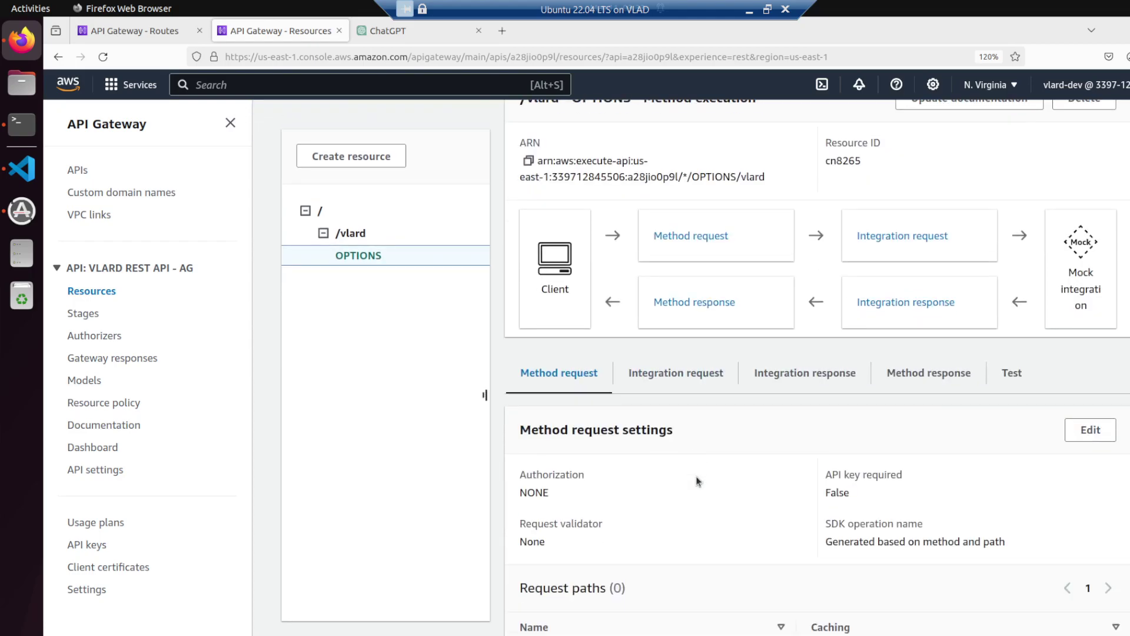
scroll(697, 478, "up", 3)
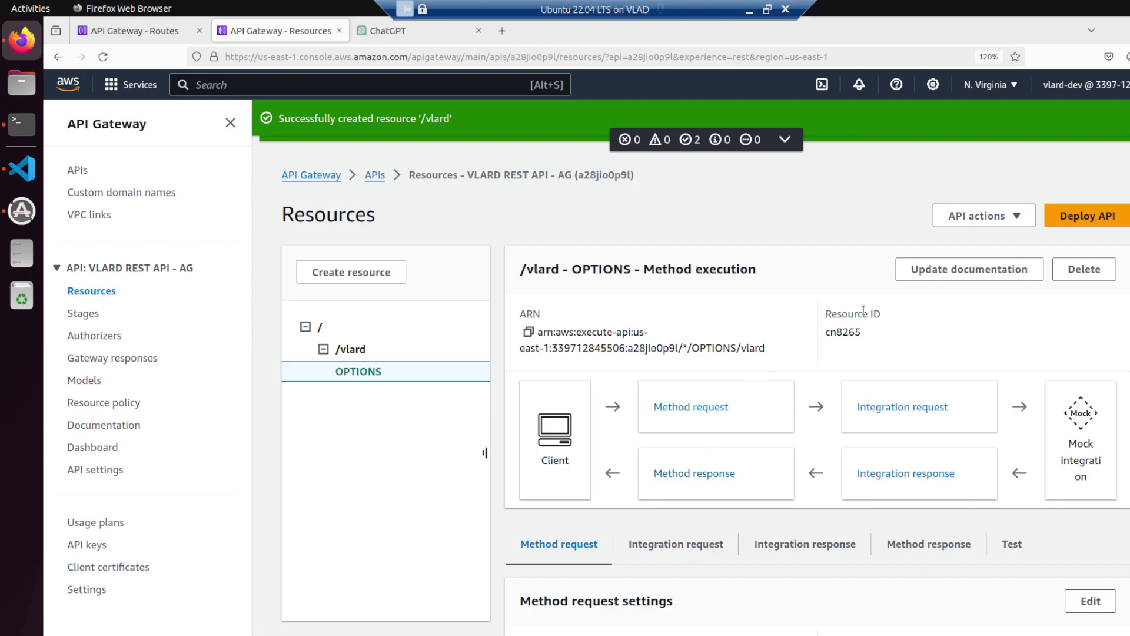
left_click(978, 216)
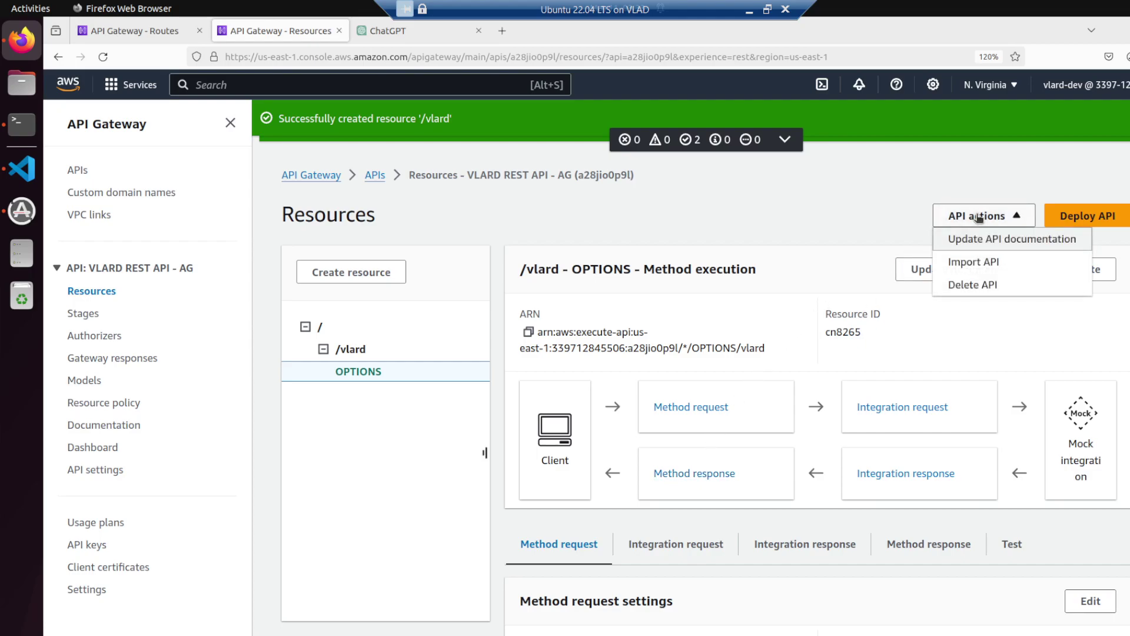
left_click(713, 231)
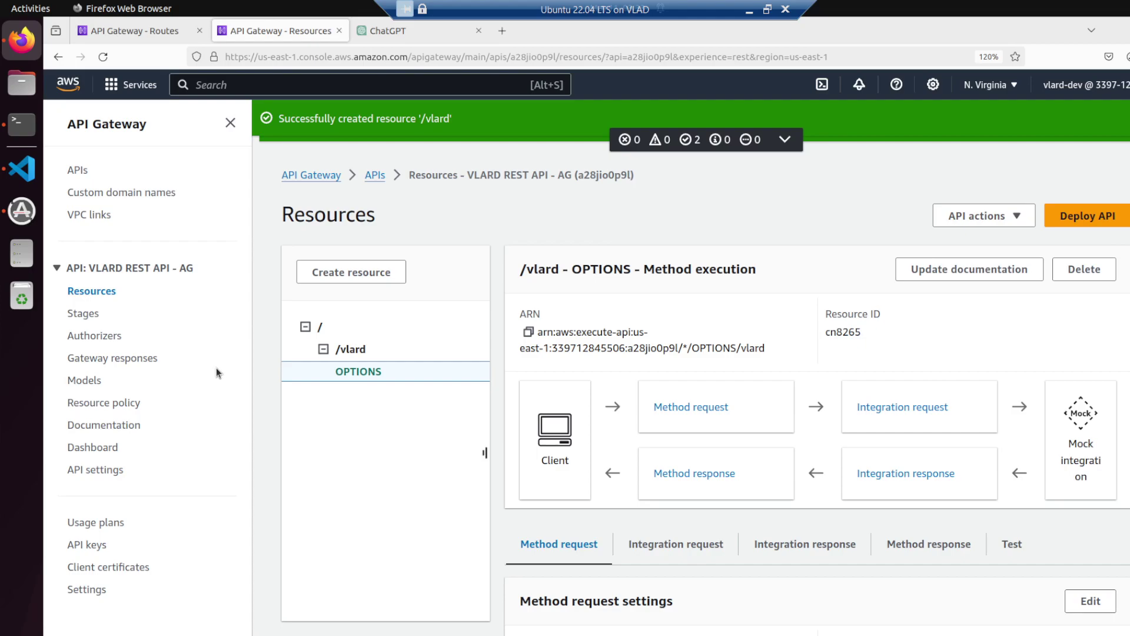
Start a new method on the /vlard resource with method type POST and the HTTP integration type.
left_click(363, 349)
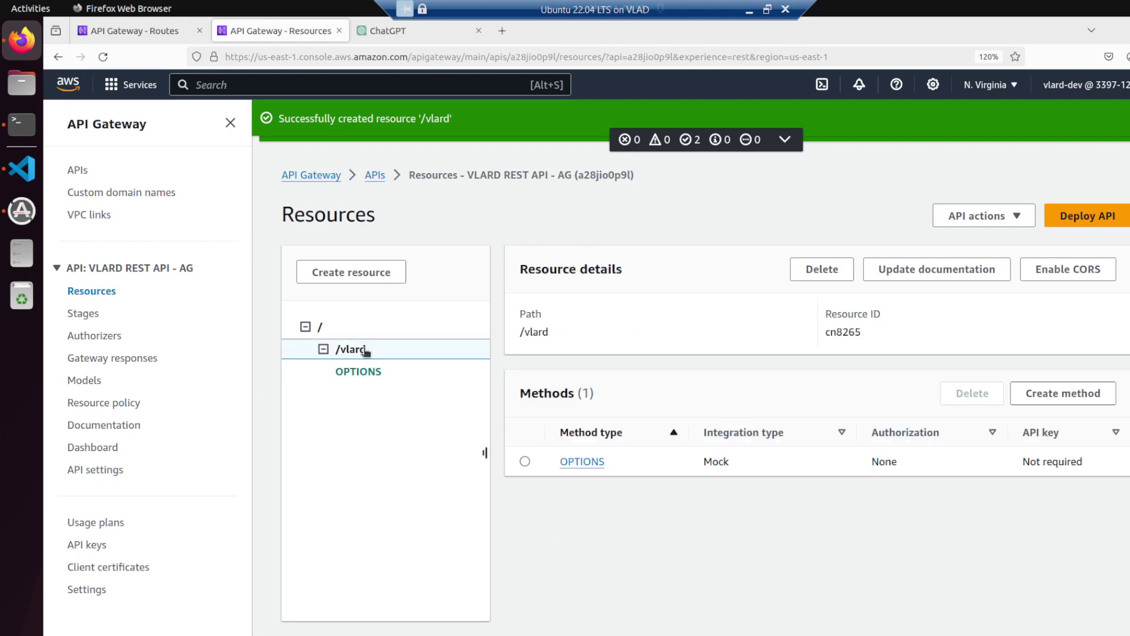
right_click(365, 350)
key("Escape")
left_click(1062, 393)
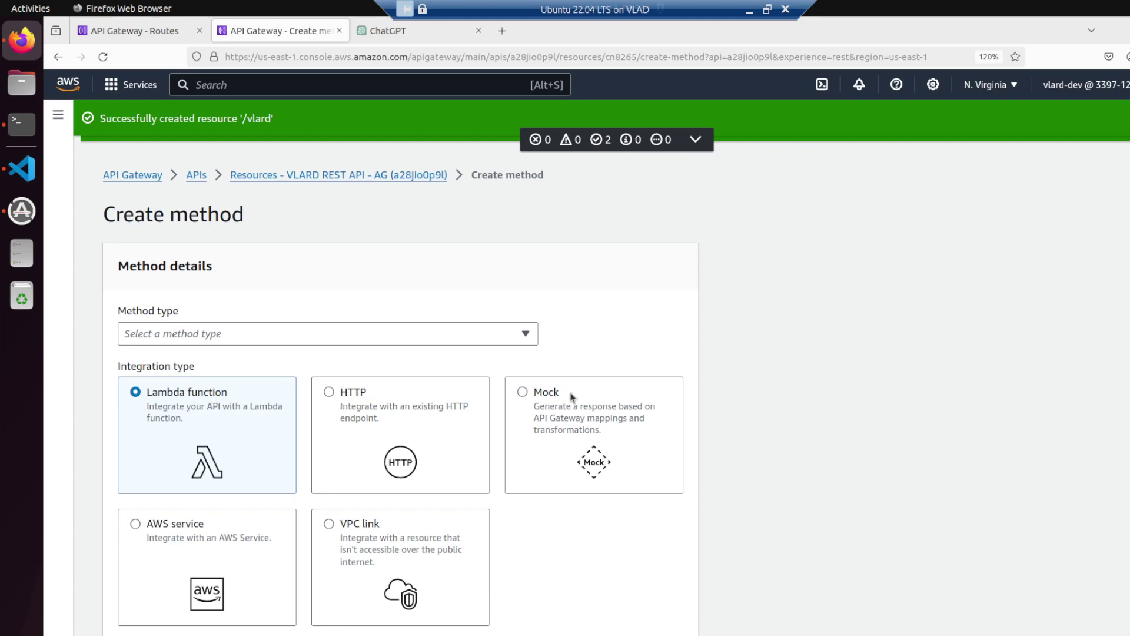
scroll(151, 524, "down", 3)
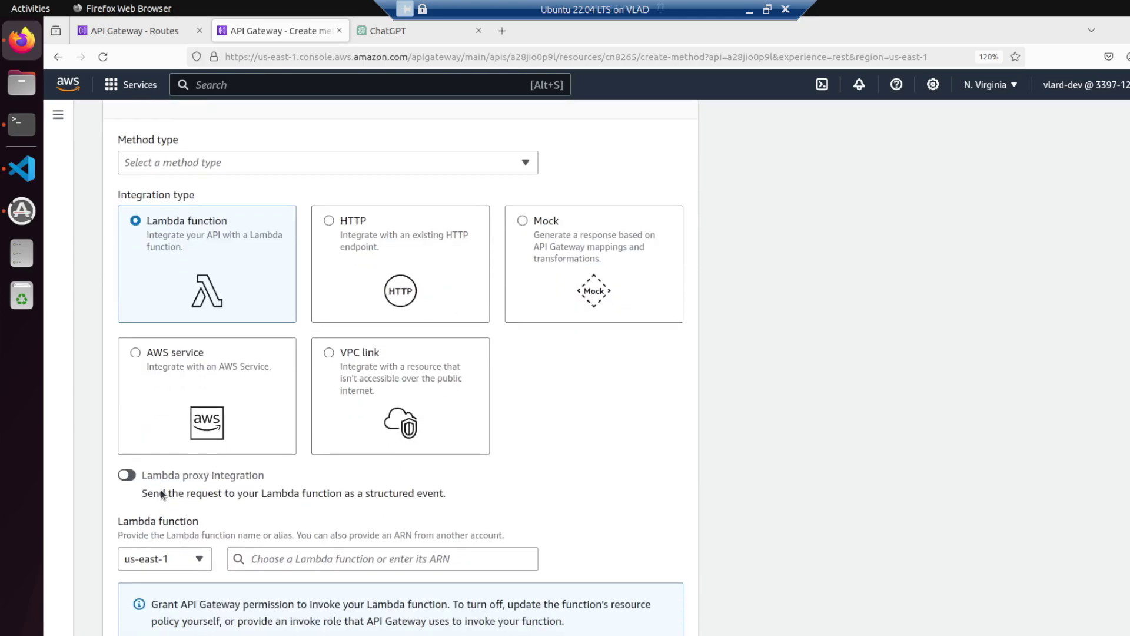
scroll(182, 454, "up", 3)
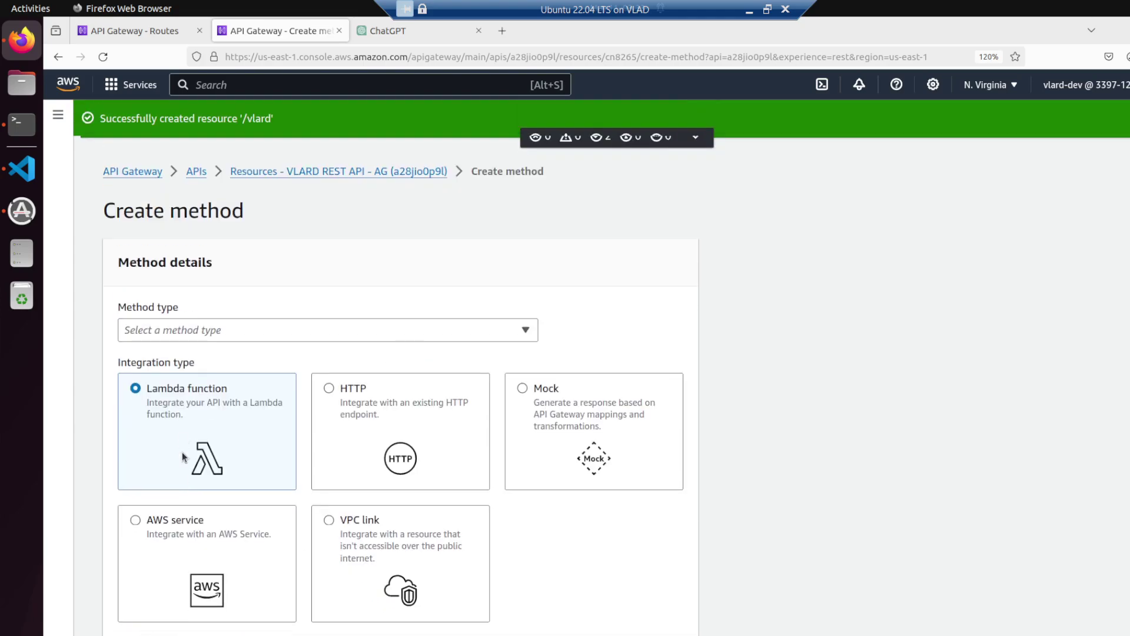
left_click(329, 392)
left_click(295, 337)
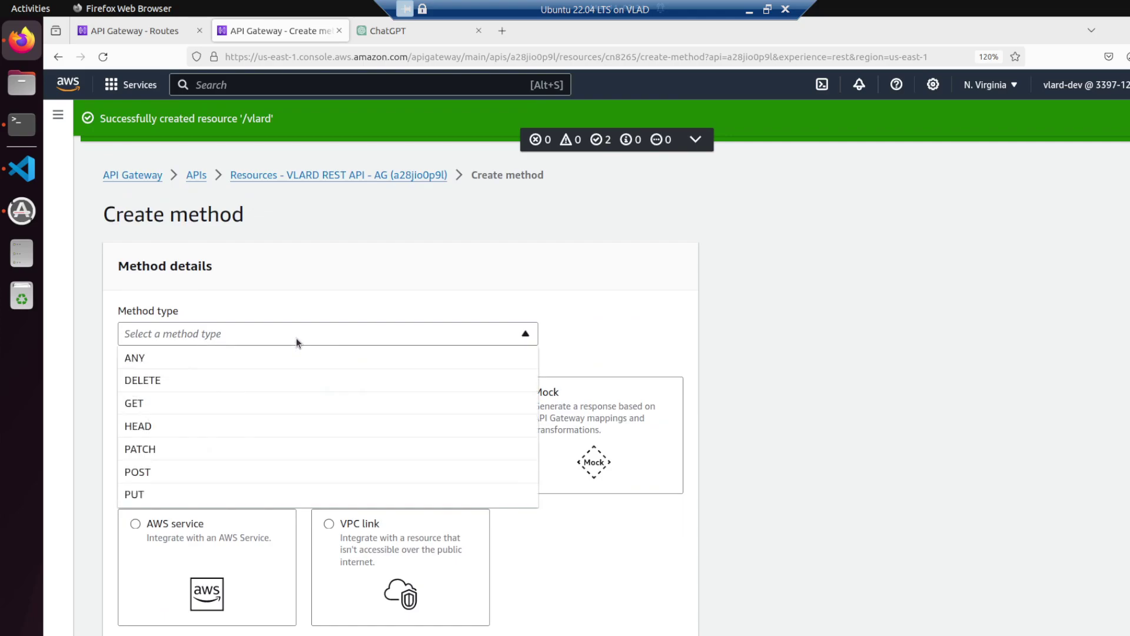
left_click(182, 474)
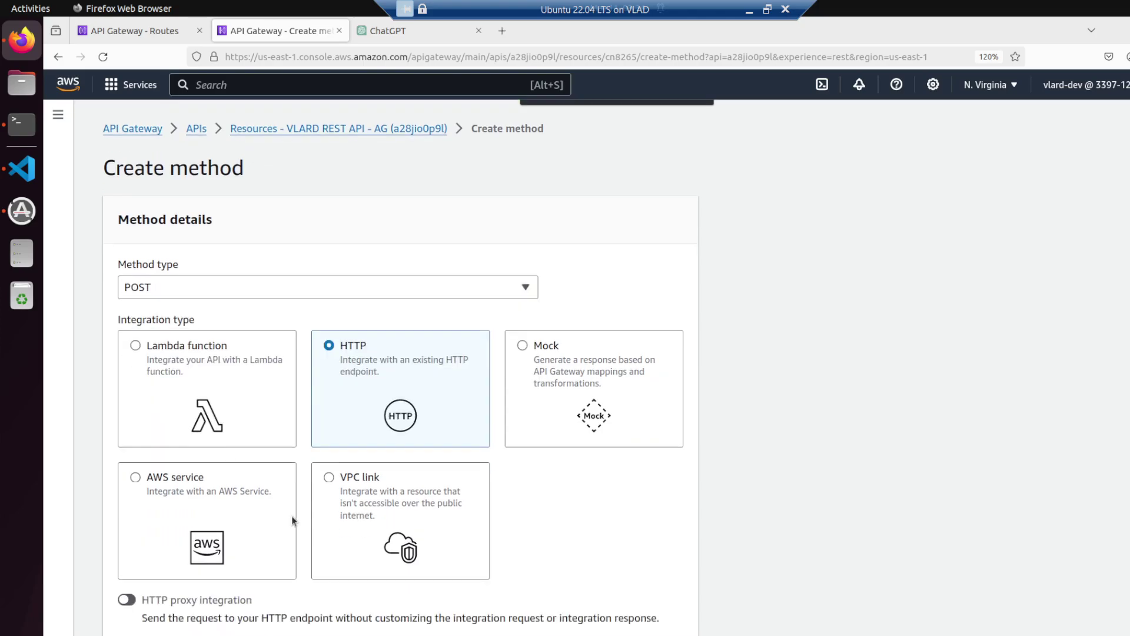
Set the HTTP integration's method to POST and try to create the method without an endpoint URL.
scroll(292, 516, "down", 5)
left_click(177, 202)
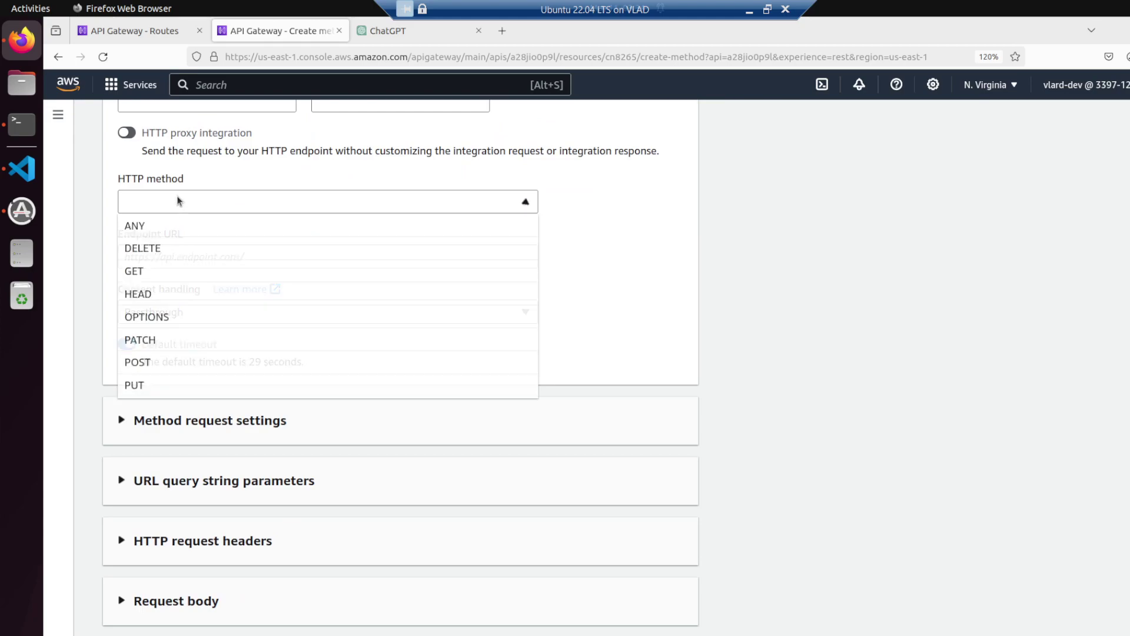
left_click(172, 365)
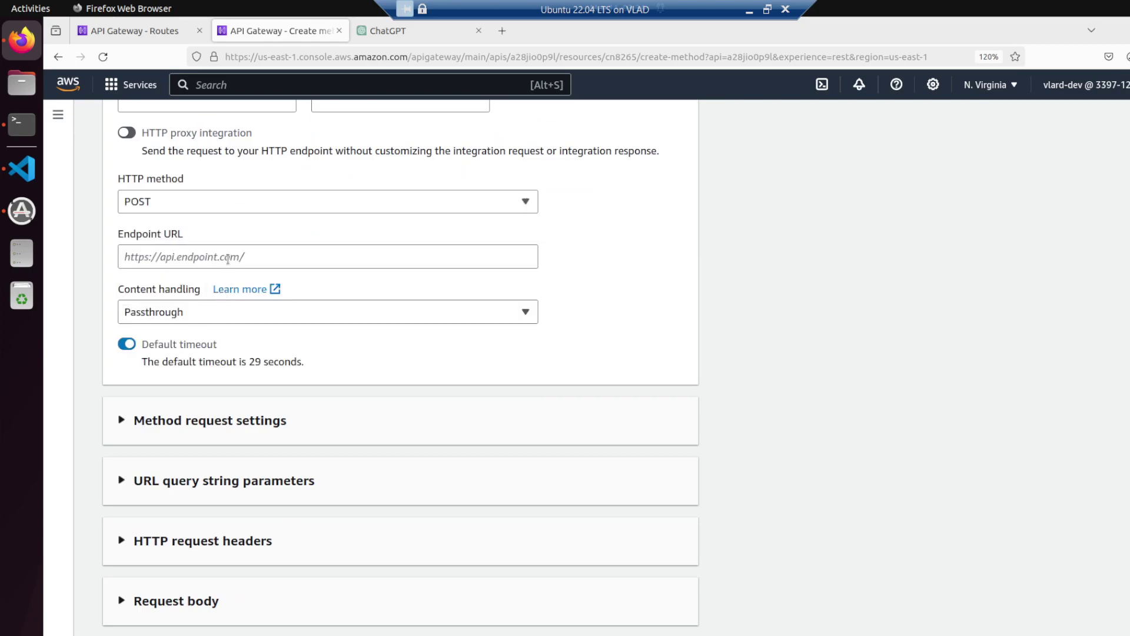
scroll(255, 499, "down", 1)
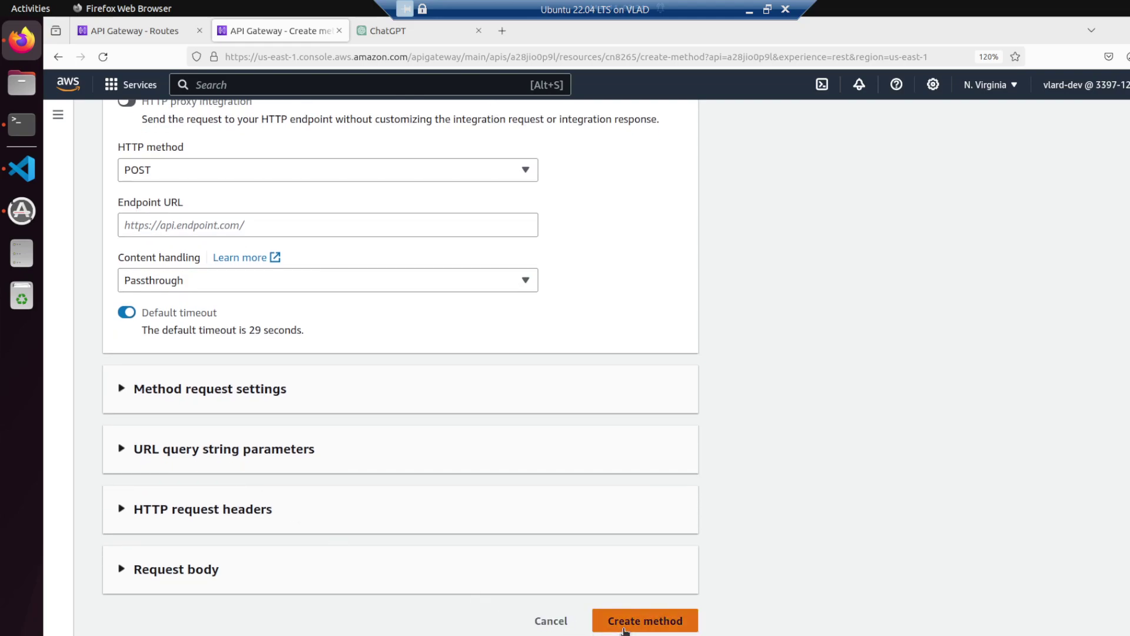
left_click(625, 627)
left_click(181, 227)
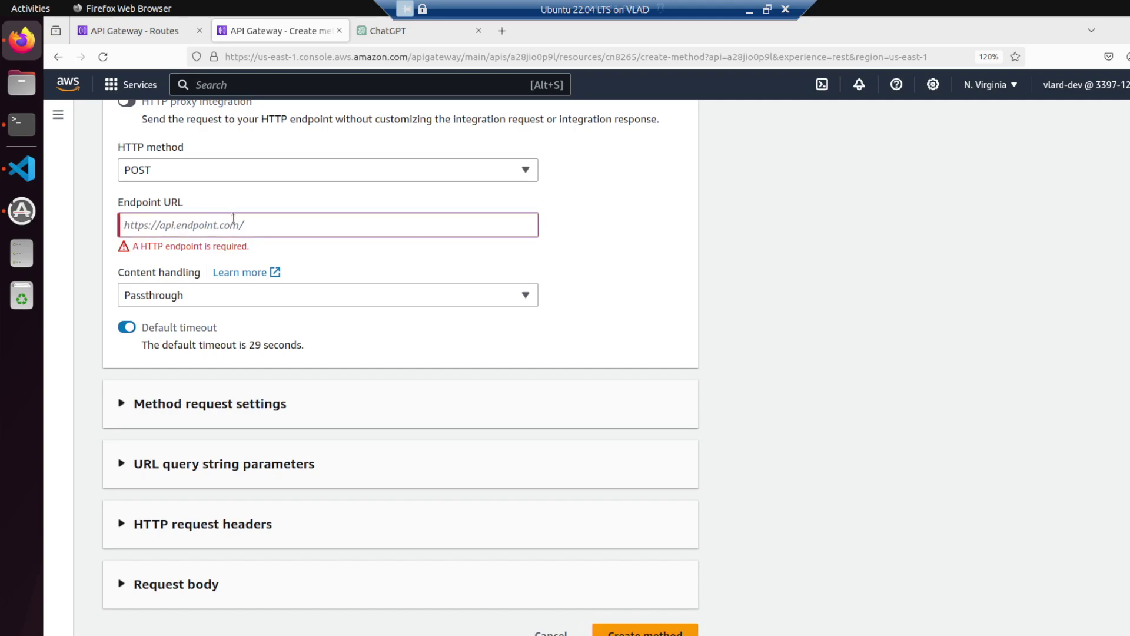
type("http")
key("BackSpace")
key("BackSpace")
key("BackSpace")
key("BackSpace")
type("https://")
key("BackSpace")
key("BackSpace")
key("BackSpace")
key("BackSpace")
key("BackSpace")
key("BackSpace")
key("BackSpace")
key("BackSpace")
Compare the HTTP and Lambda function integration settings and choose Lambda function as the integration type.
scroll(353, 246, "up", 7)
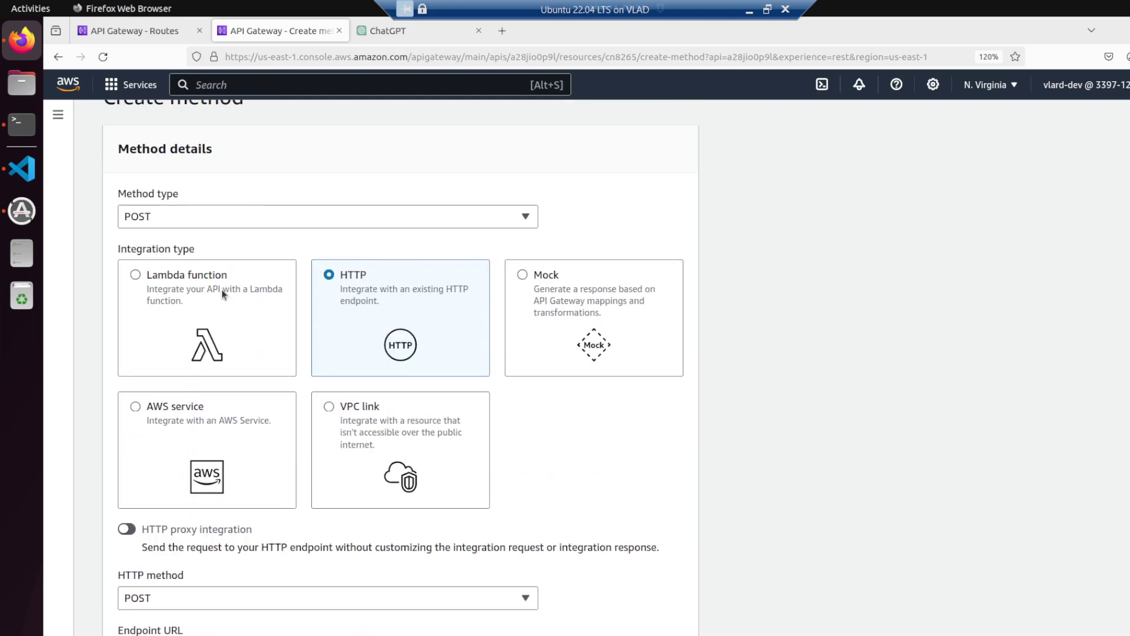
left_click(168, 280)
scroll(170, 280, "down", 4)
scroll(182, 281, "up", 5)
scroll(182, 280, "up", 1)
left_click(335, 368)
scroll(332, 381, "down", 6)
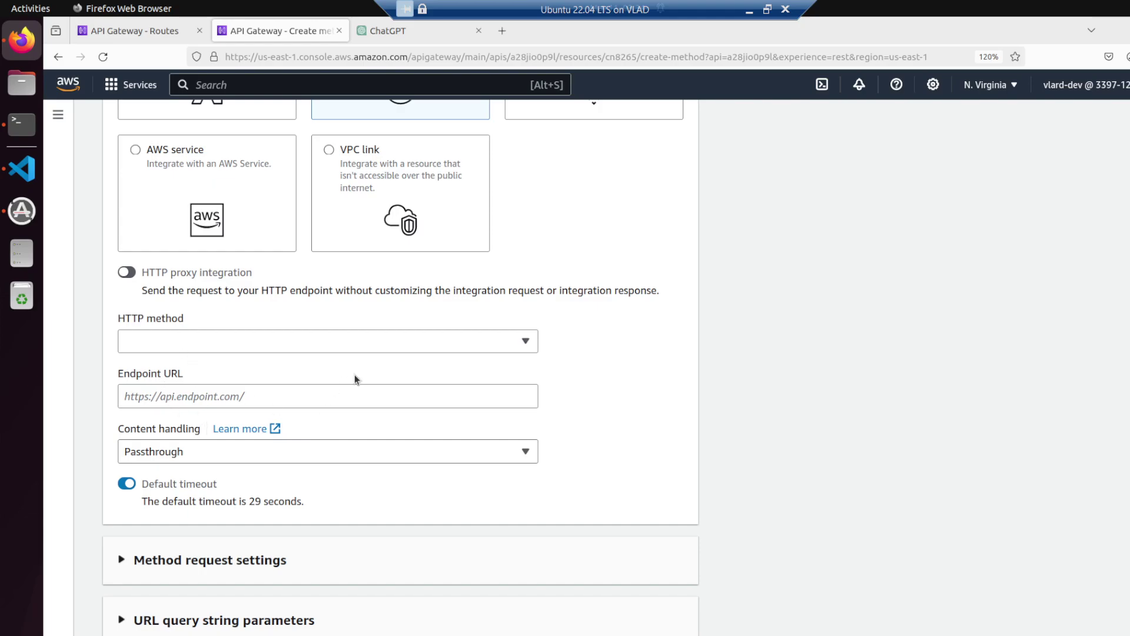
scroll(354, 374, "up", 5)
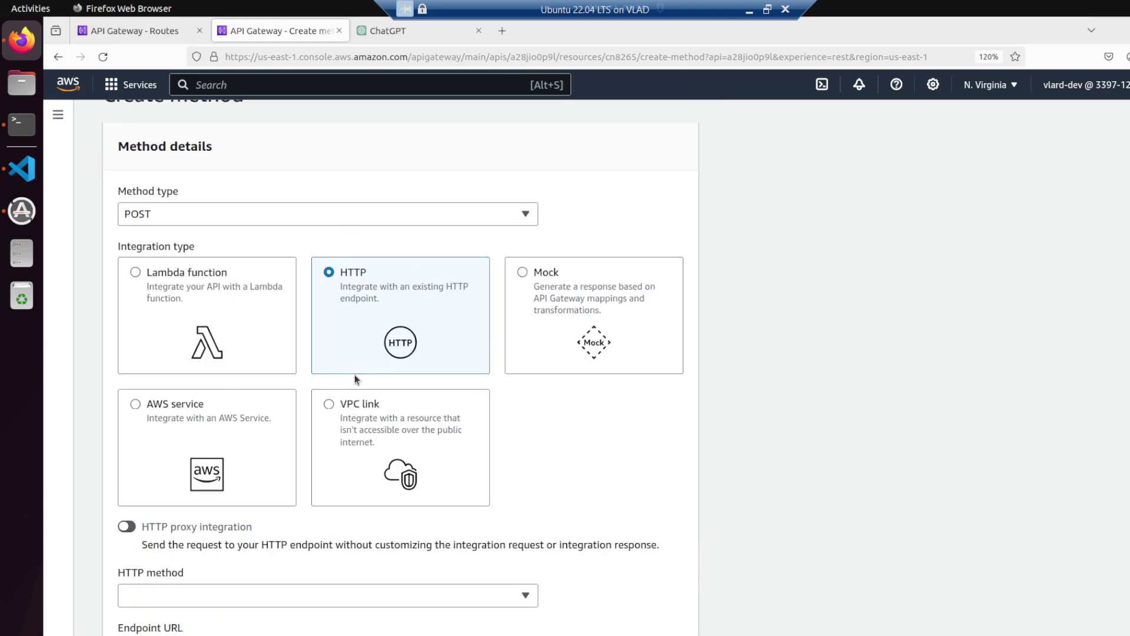
left_click(188, 280)
scroll(188, 282, "down", 3)
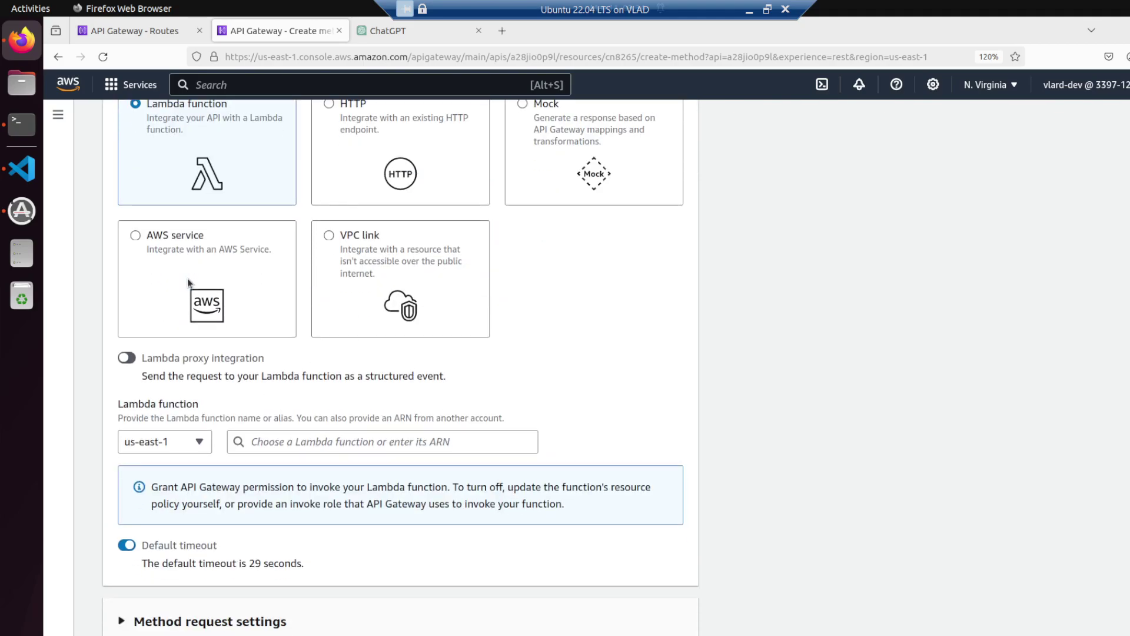
scroll(189, 281, "down", 4)
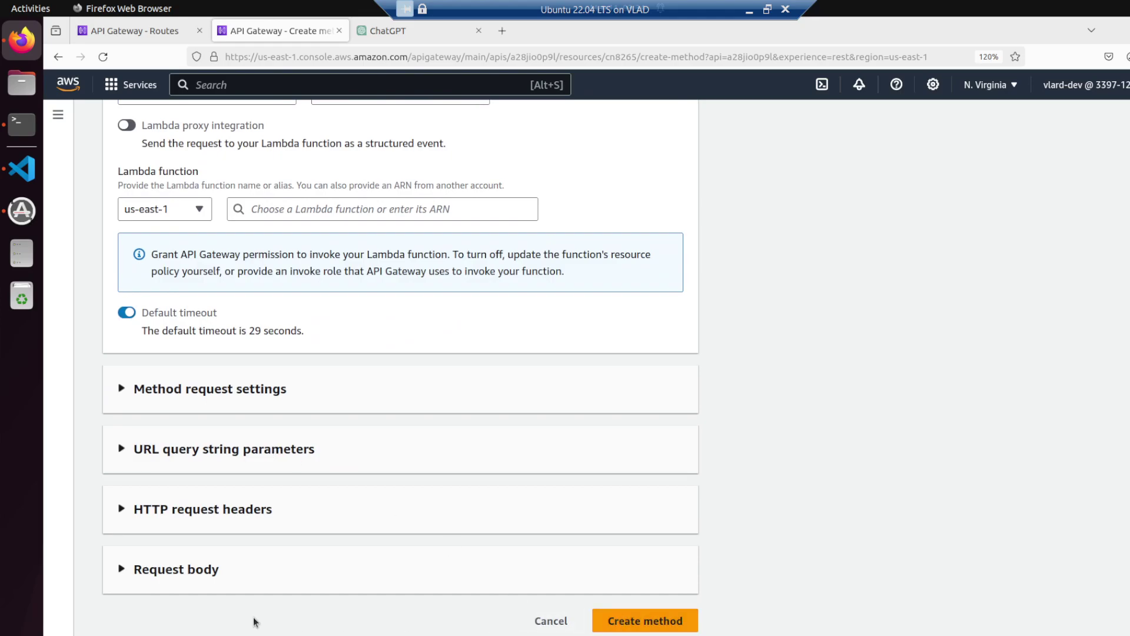
Expand the request body and HTTP request headers settings and try to create the method without choosing a Lambda function.
left_click(236, 585)
scroll(252, 585, "down", 2)
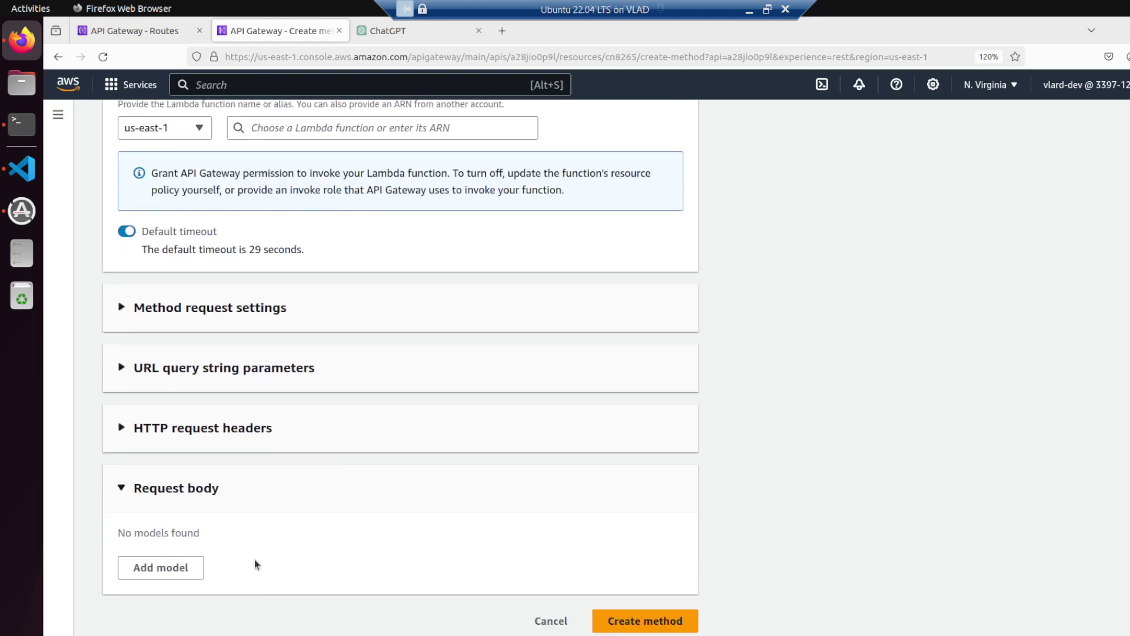
left_click(220, 427)
scroll(232, 449, "down", 2)
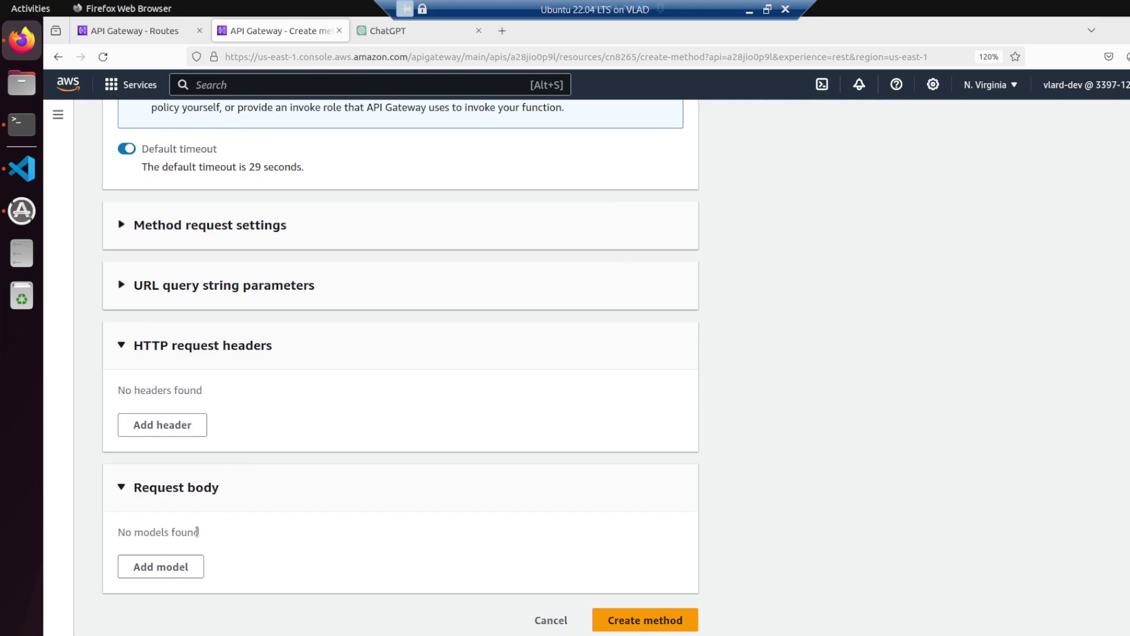
left_click(629, 622)
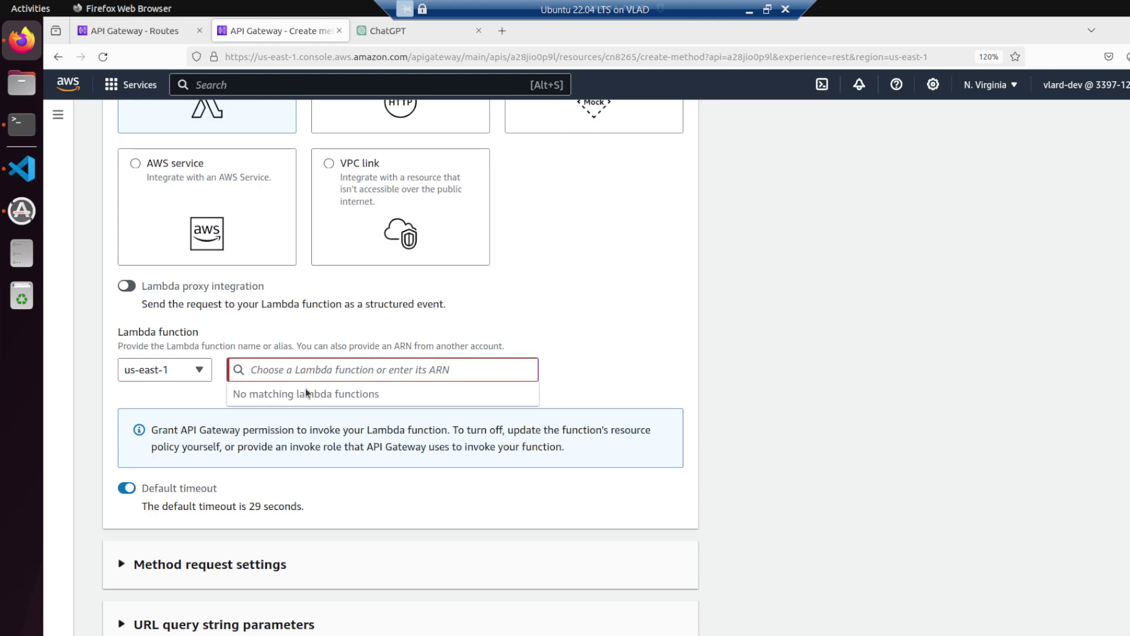
scroll(309, 387, "up", 6)
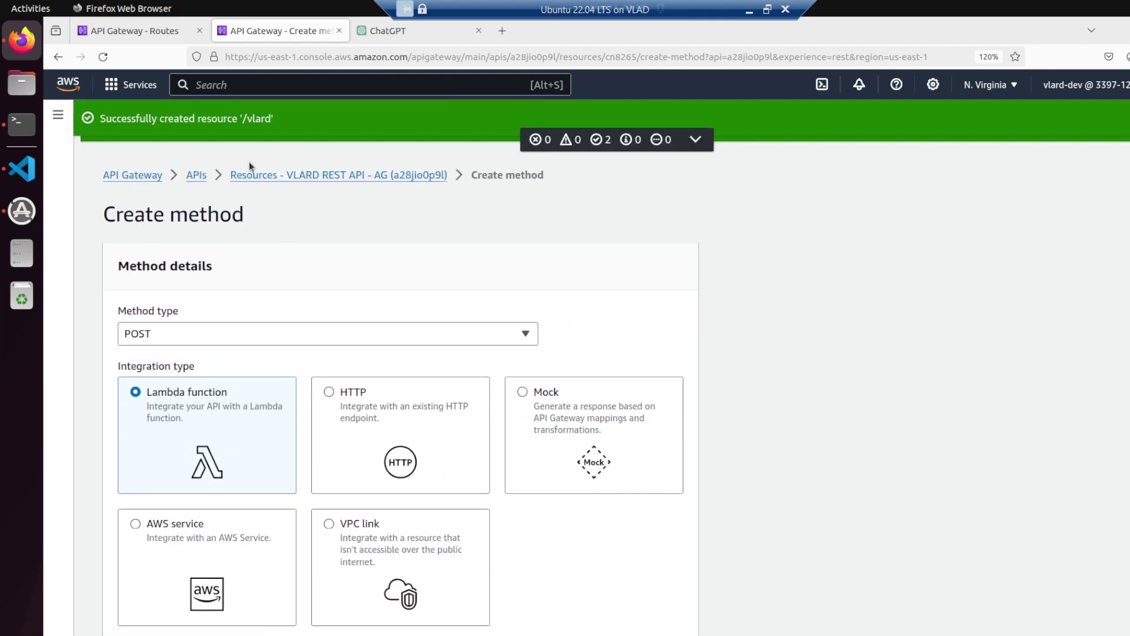
Switch to the HTTP API and review its authorization, integrations and stages pages.
left_click(140, 22)
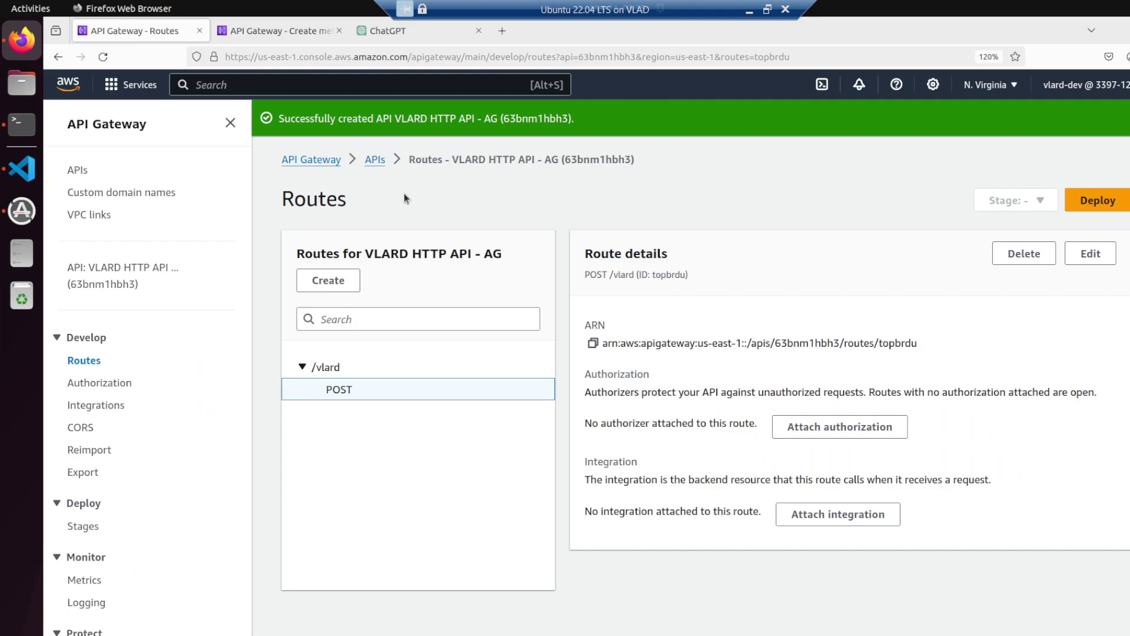
left_click(97, 384)
left_click(96, 405)
left_click(95, 384)
left_click(99, 405)
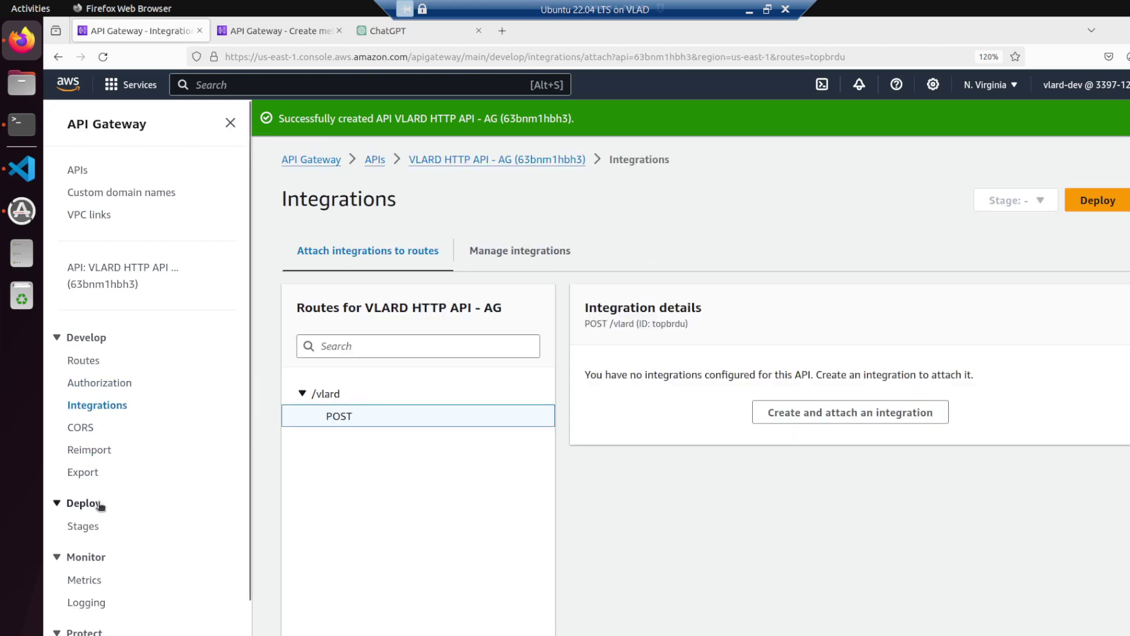
scroll(100, 505, "down", 1)
left_click(85, 479)
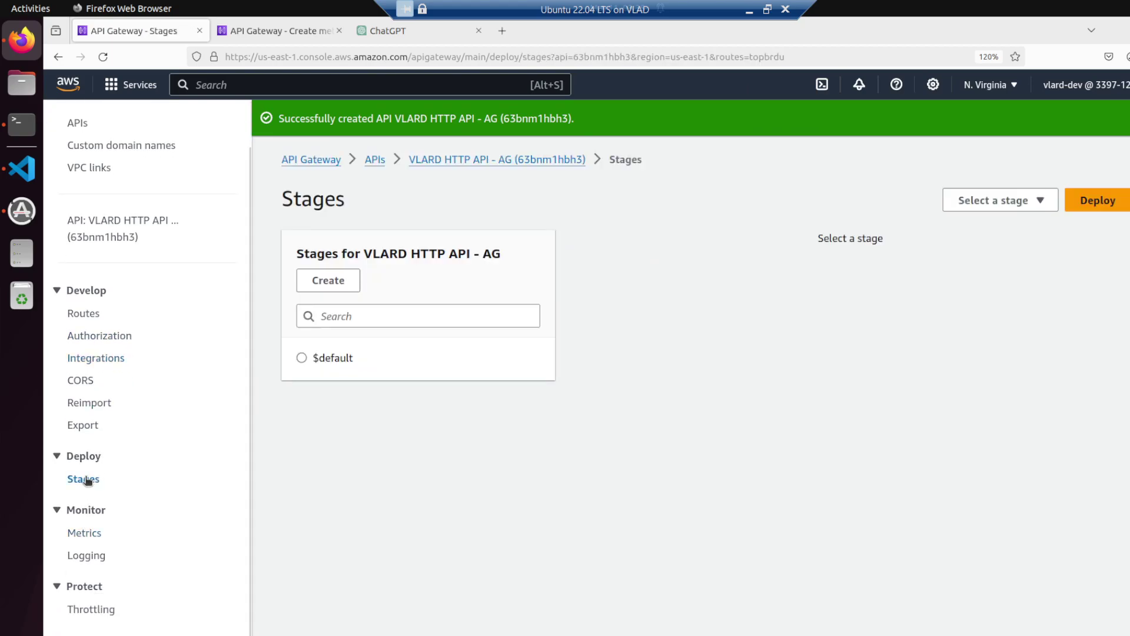
Switch to the REST API and create the POST method on the /vlard resource with the Mock integration type.
left_click(274, 30)
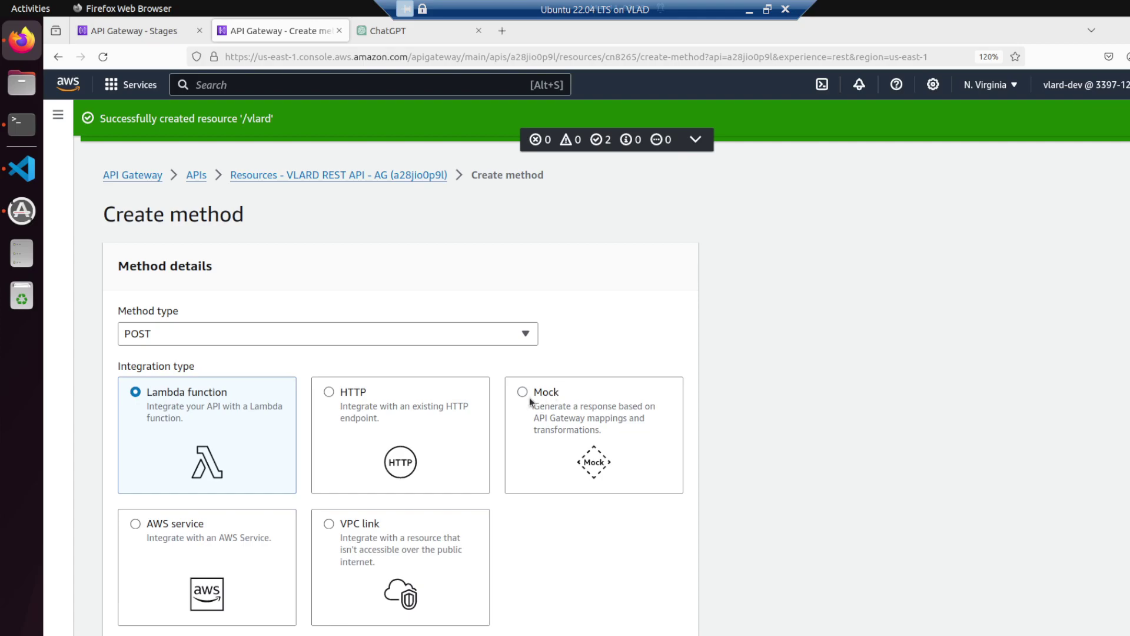
scroll(299, 425, "down", 6)
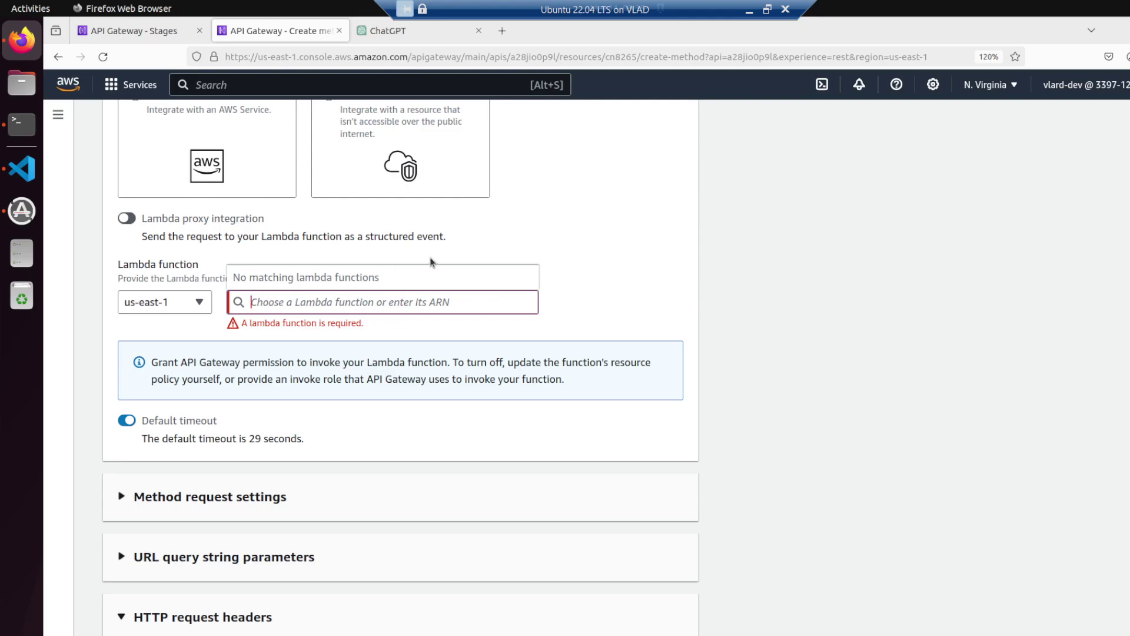
scroll(430, 261, "up", 5)
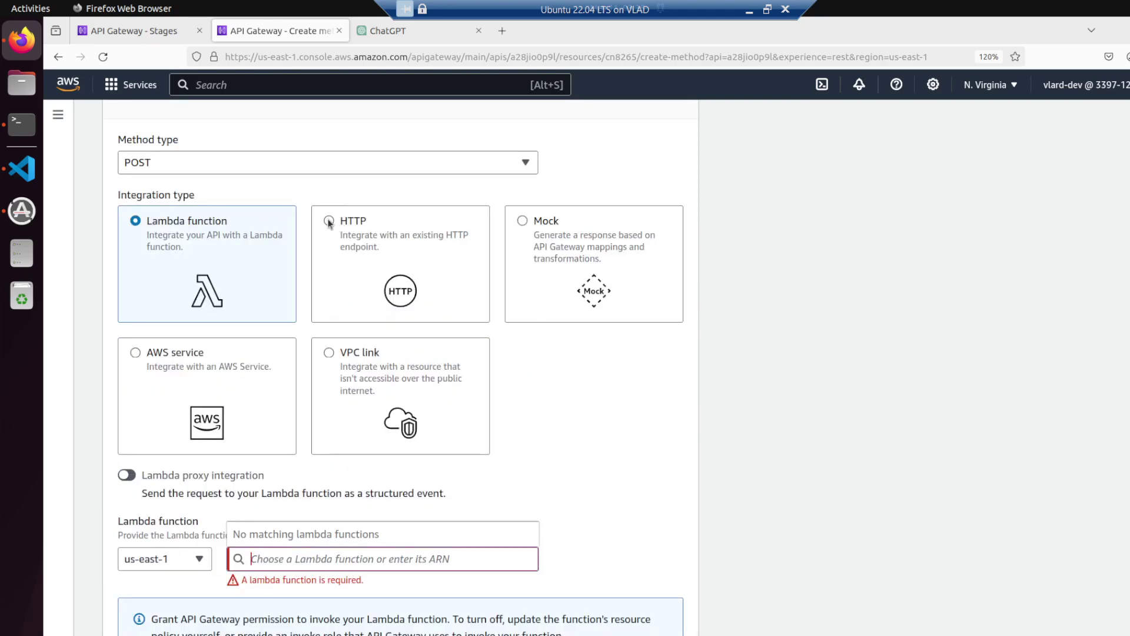
left_click(522, 220)
scroll(435, 411, "down", 2)
scroll(435, 409, "down", 5)
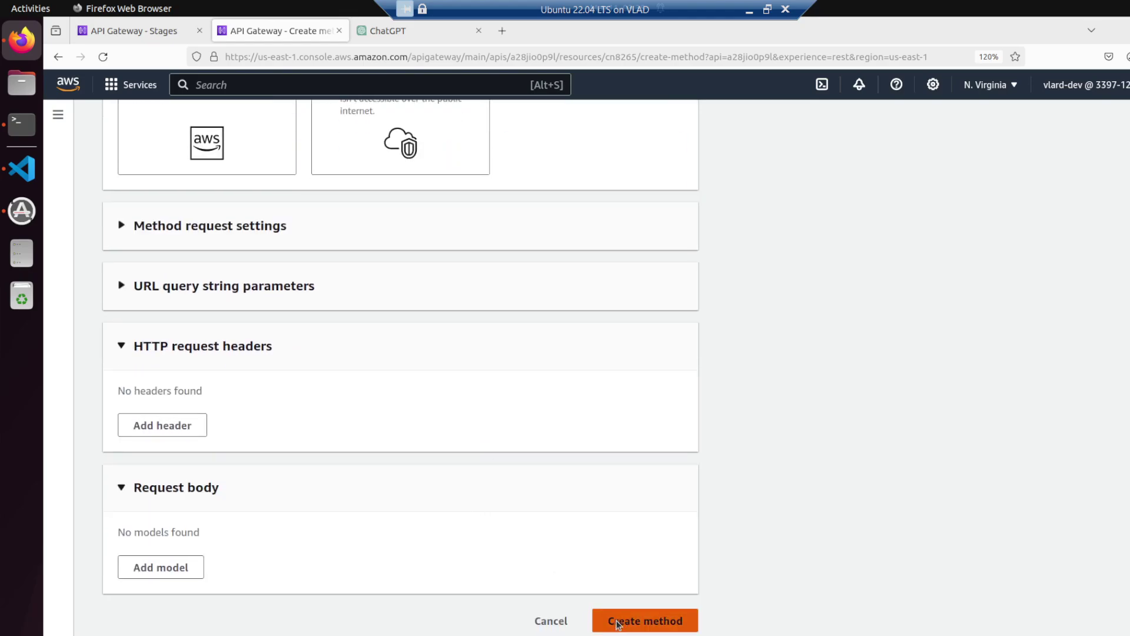
left_click(621, 623)
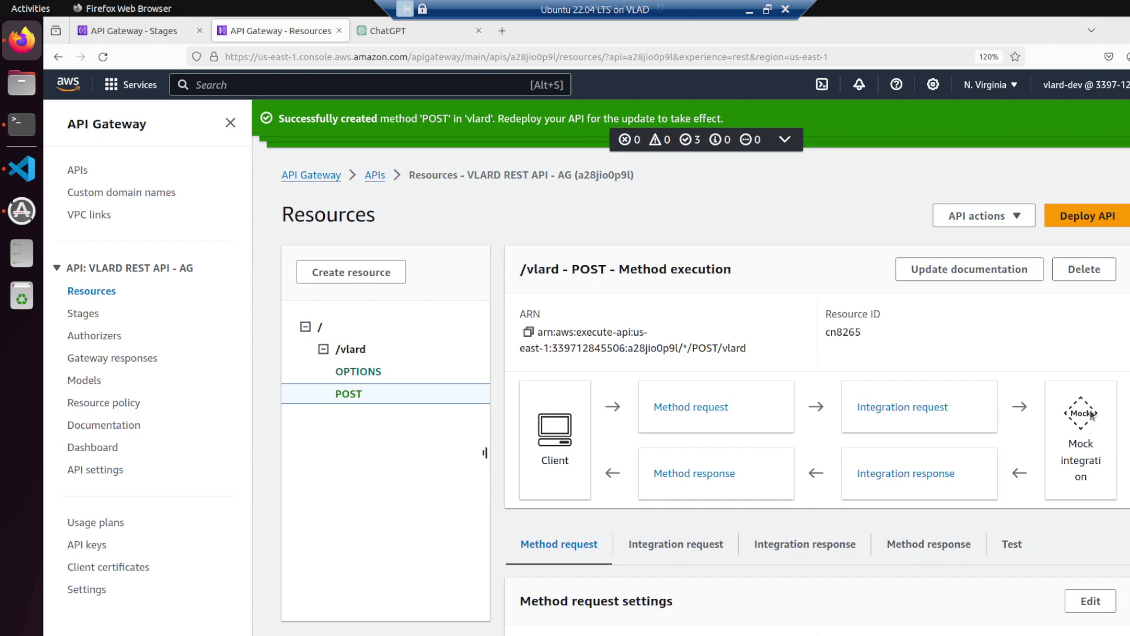
Open the REST API's stages page and compare it with the HTTP API's stages page.
left_click(88, 313)
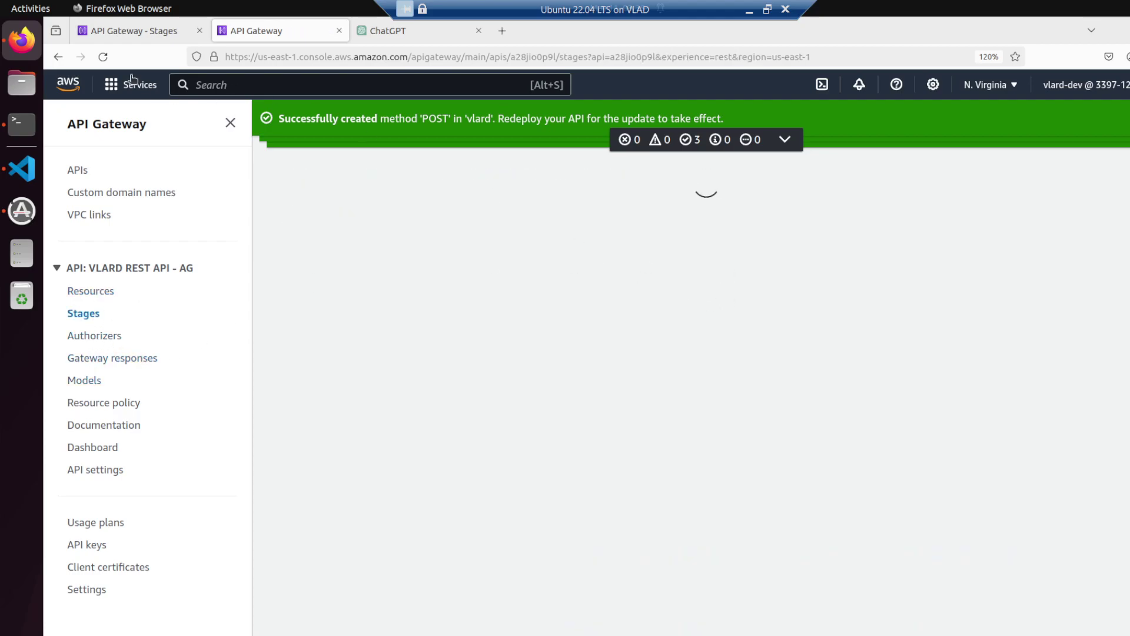
left_click(133, 31)
left_click(253, 31)
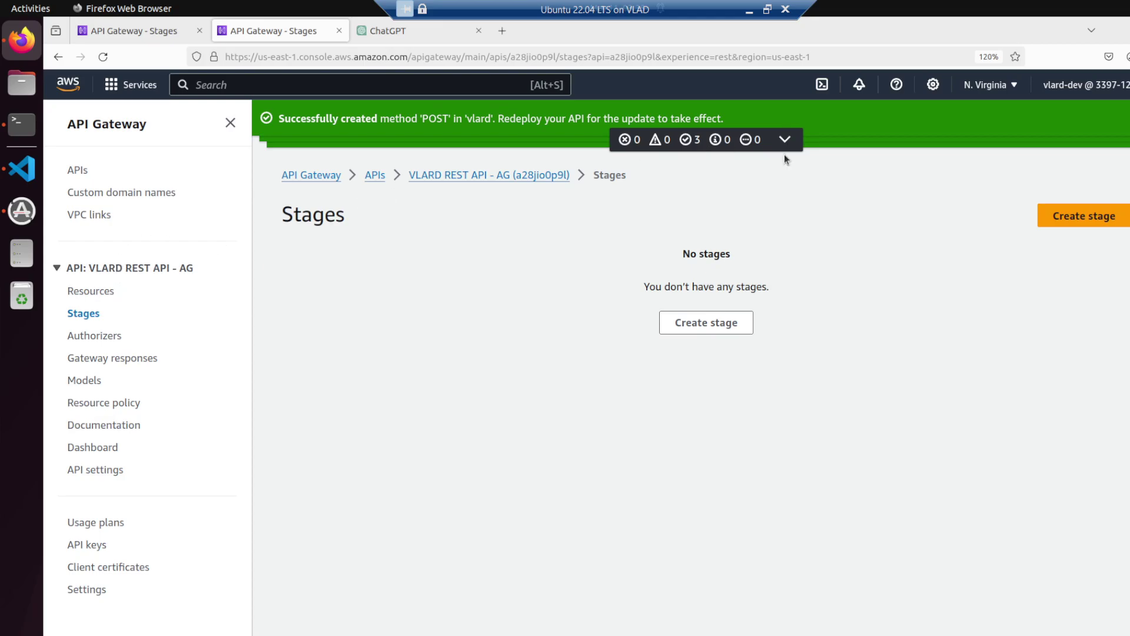
left_click(160, 33)
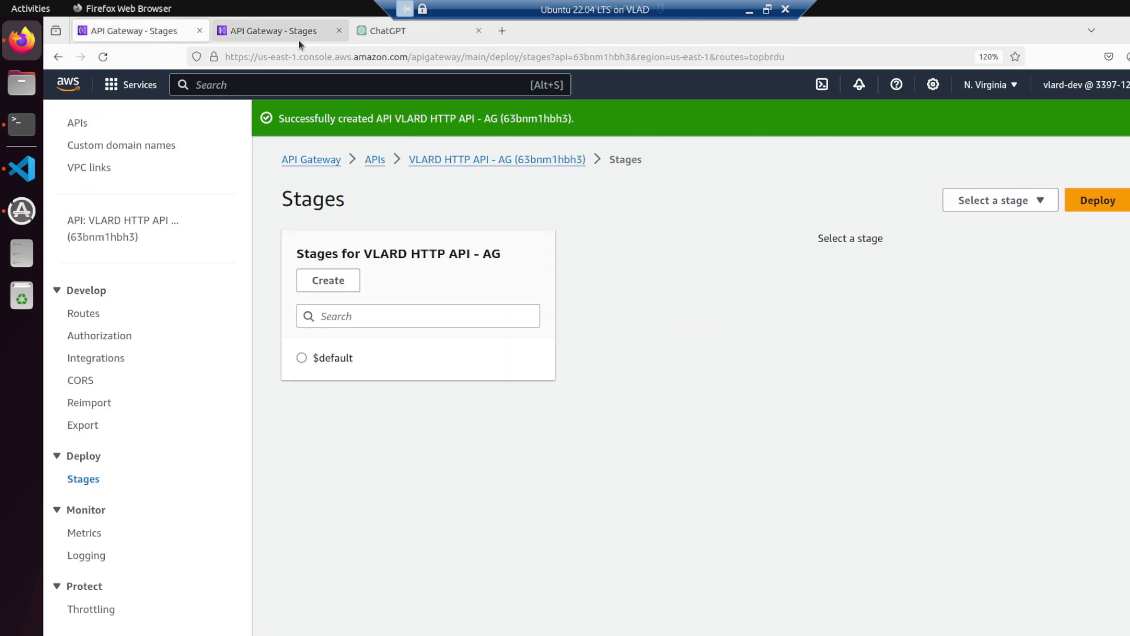
Switch to Visual Studio Code to review the "HTTP API vs REST API" heading in readme.md, and return to Firefox.
left_click(18, 175)
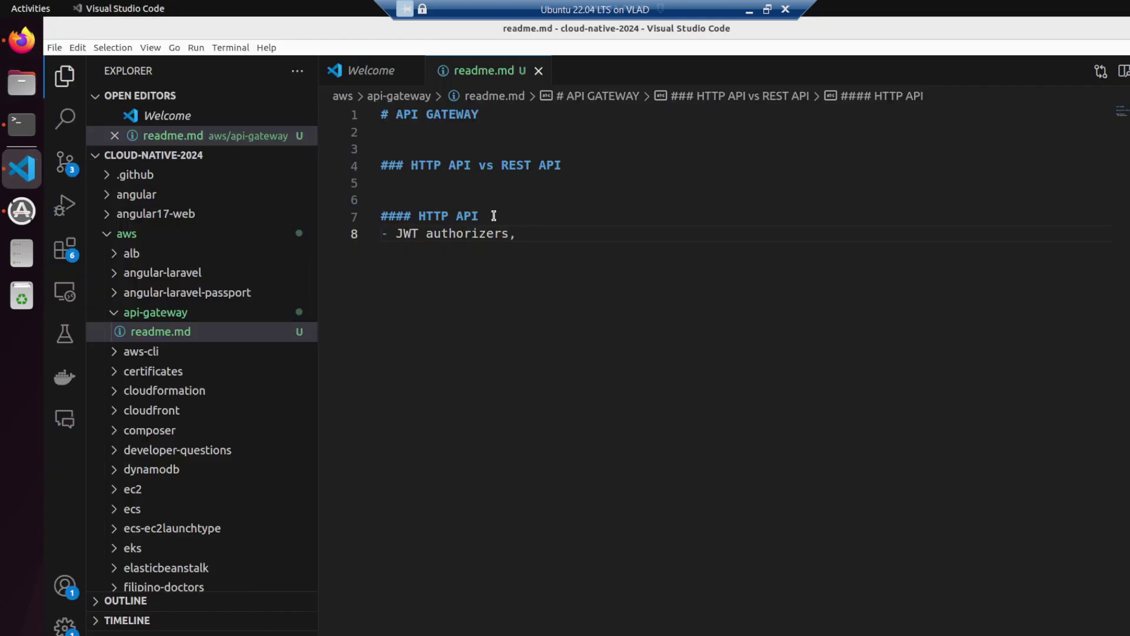
left_click_drag(479, 165, 597, 164)
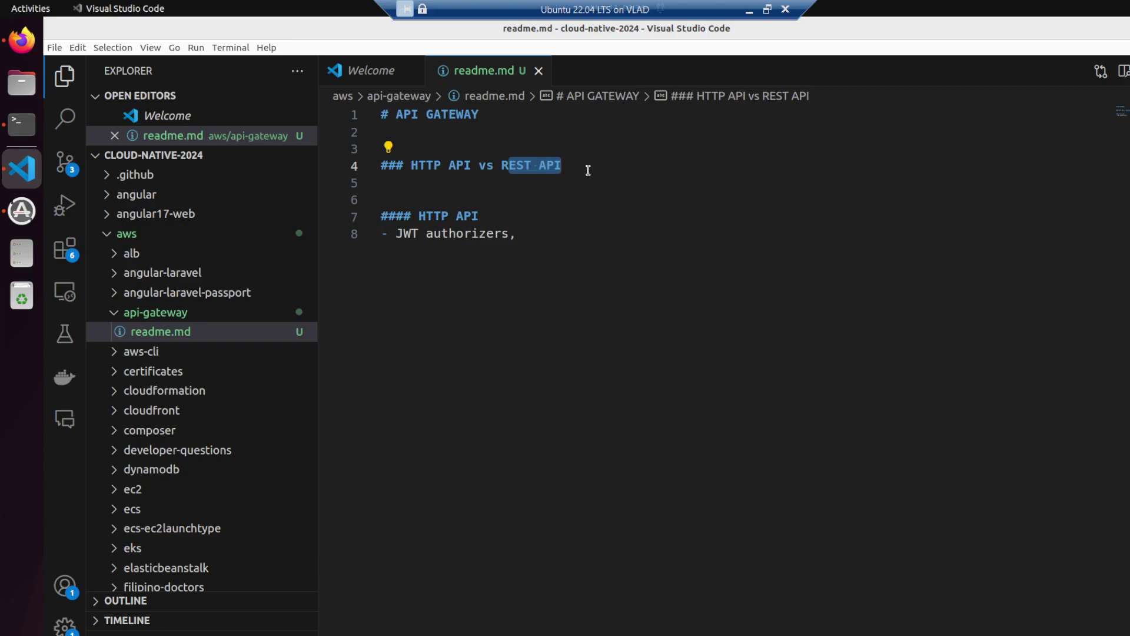
left_click(14, 52)
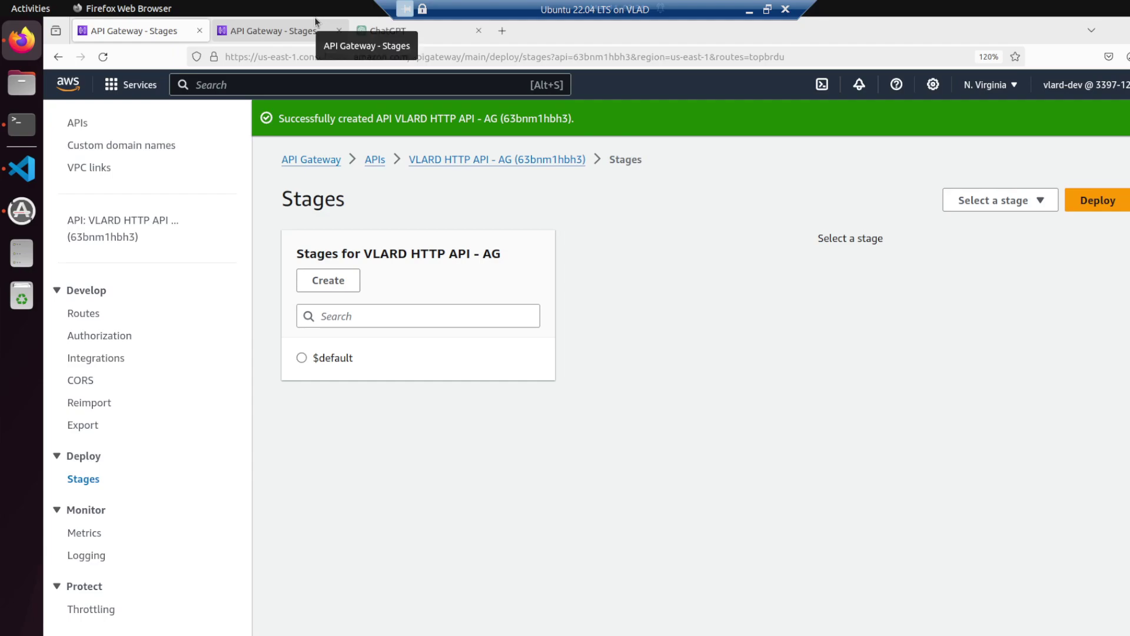